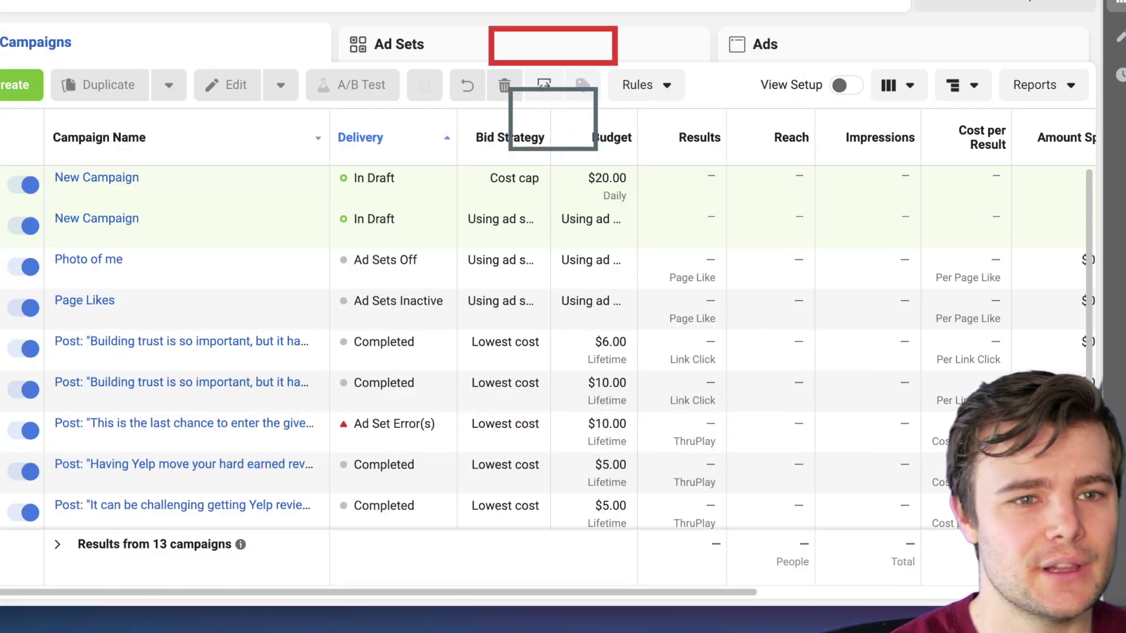
# Create a new campaign with the Conversions objective and scroll its campaign settings
pyautogui.click(21, 85)
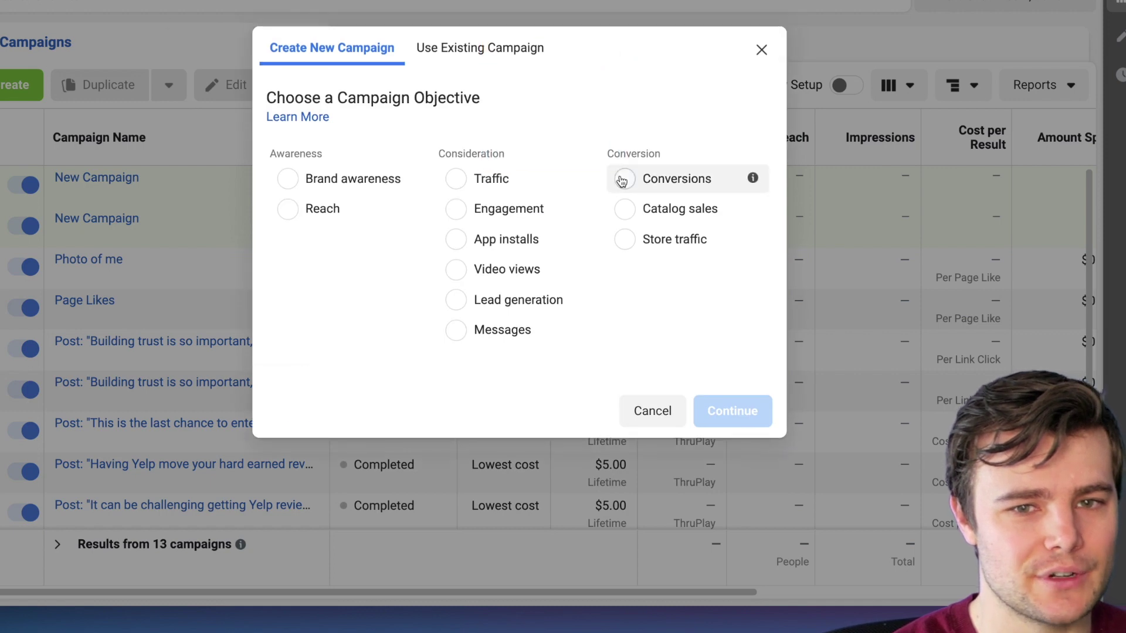
pyautogui.click(622, 180)
pyautogui.click(712, 544)
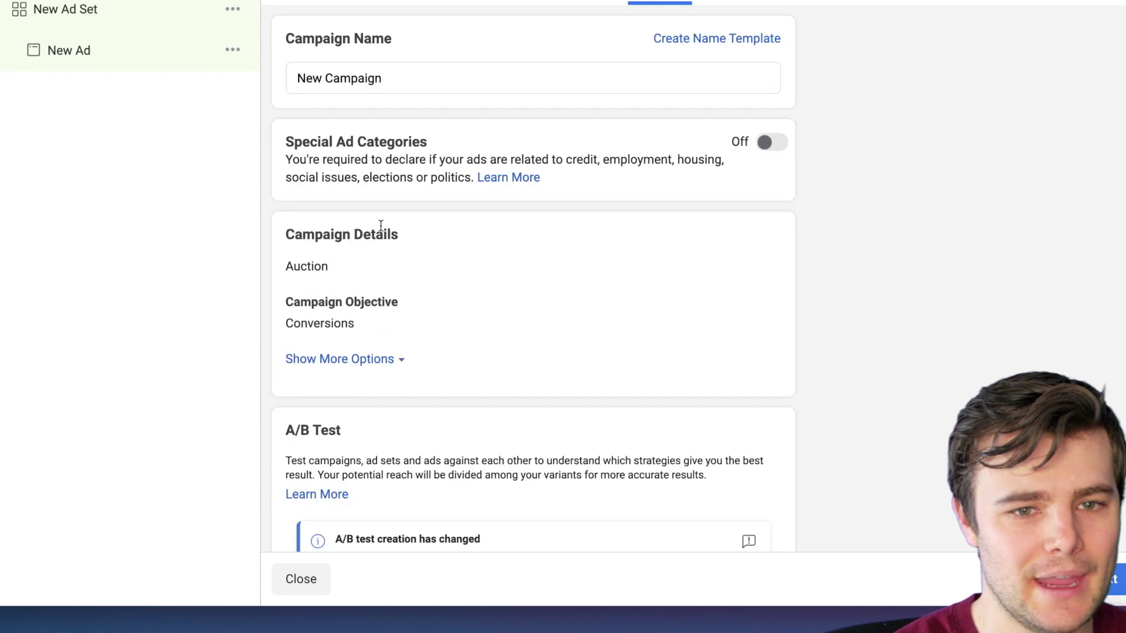
pyautogui.scroll(-5, 440, 226)
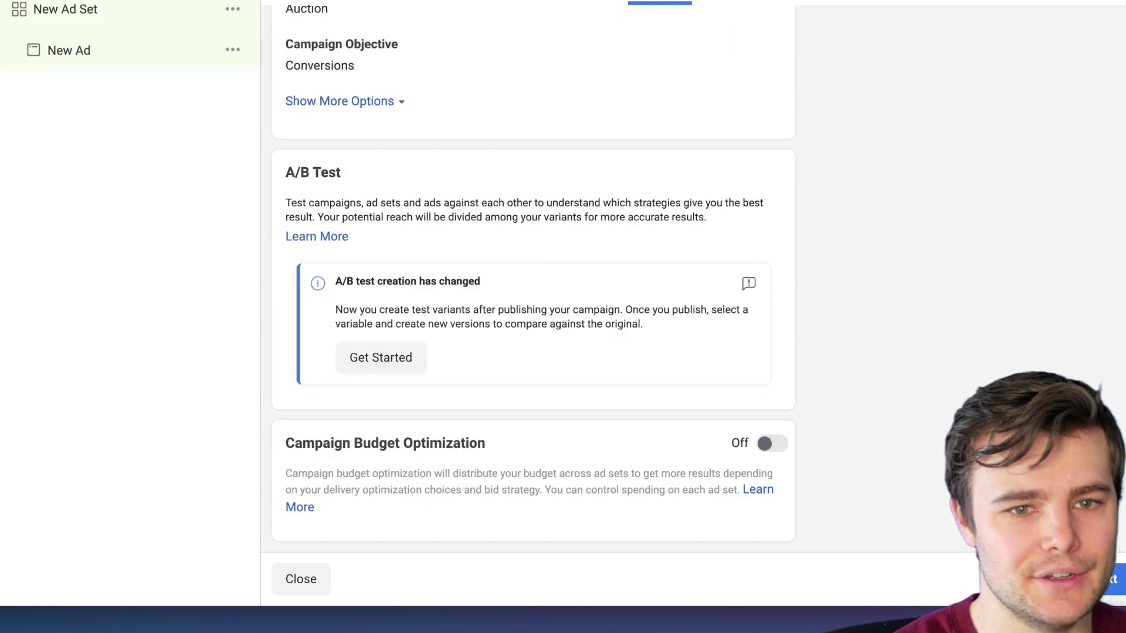
# Open the new ad set's Audience Locations and bring up the location targeting type list
pyautogui.click(600, 12)
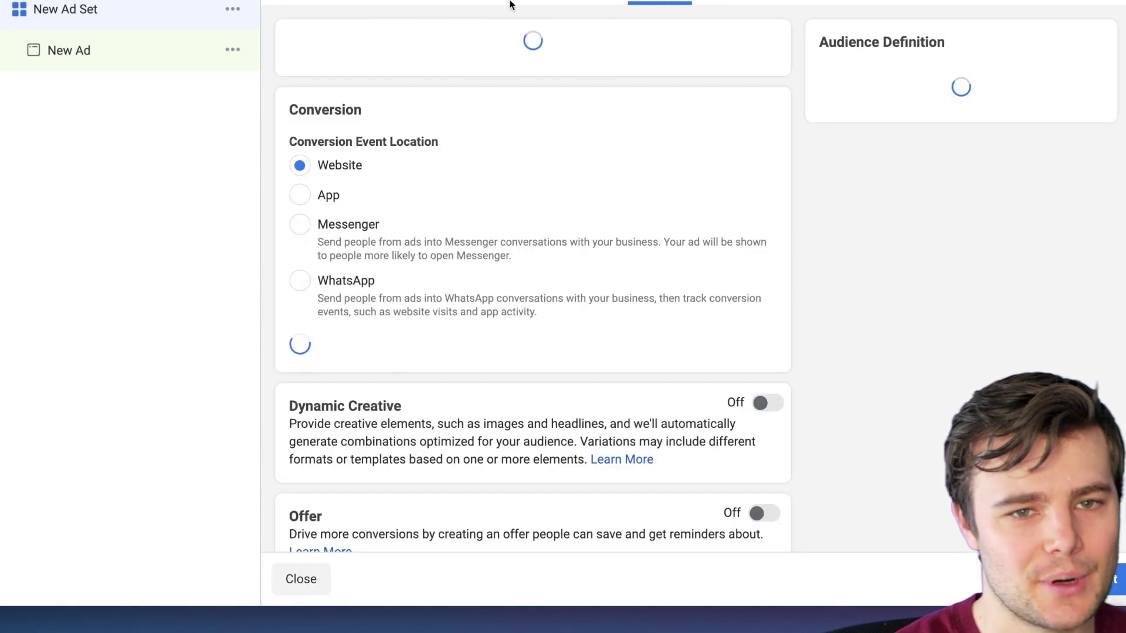
pyautogui.scroll(-8, 444, 117)
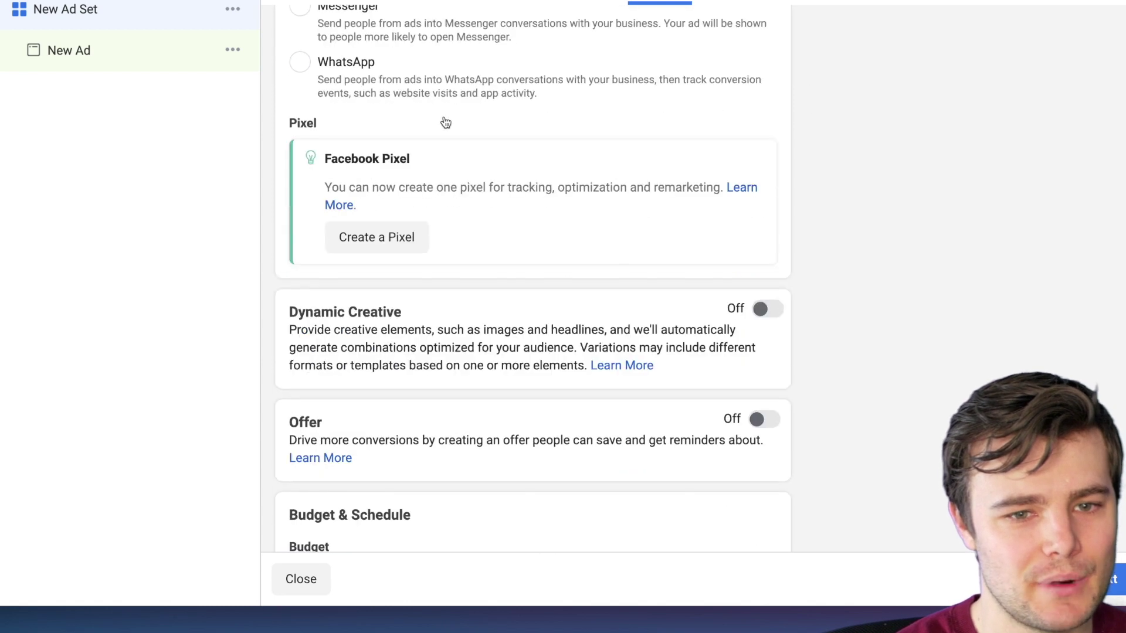
pyautogui.scroll(-6, 444, 118)
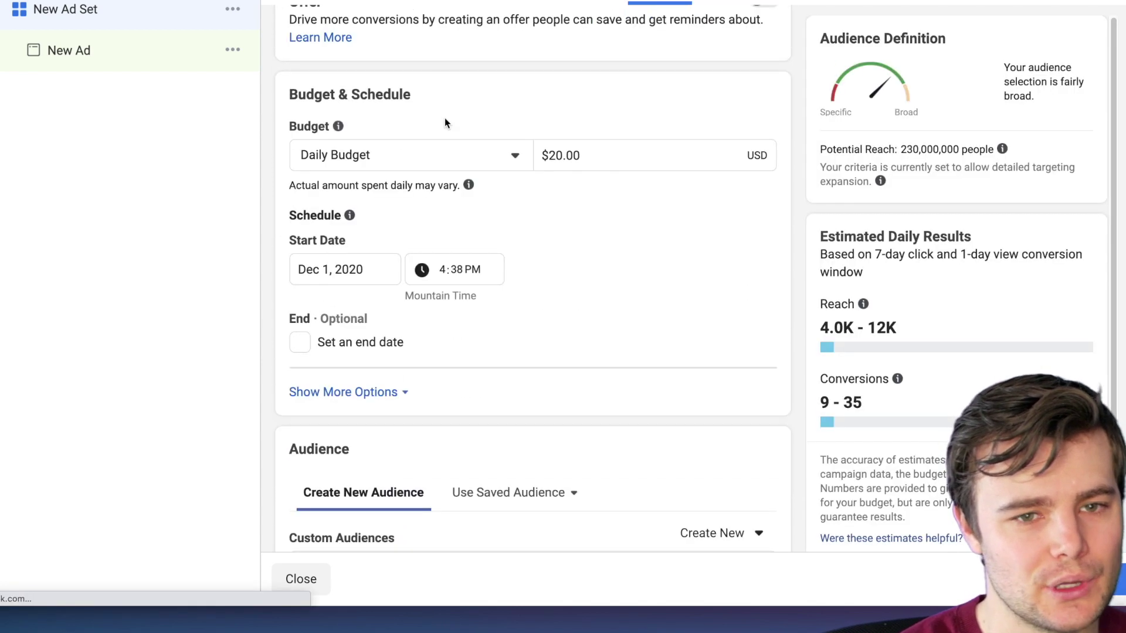
pyautogui.scroll(-3, 445, 118)
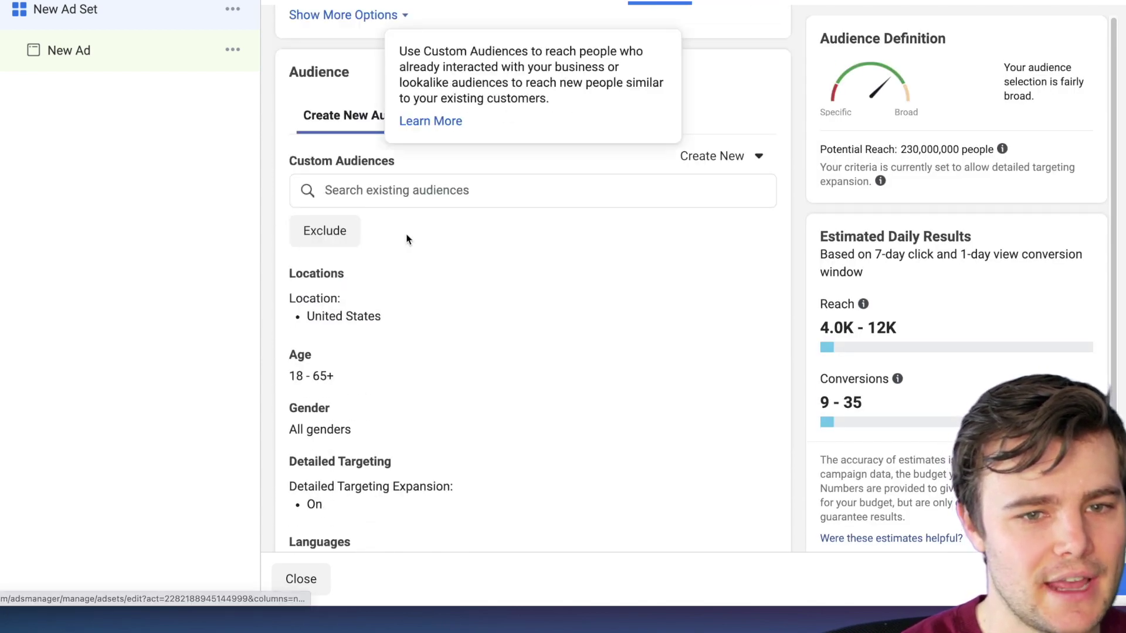
pyautogui.click(355, 328)
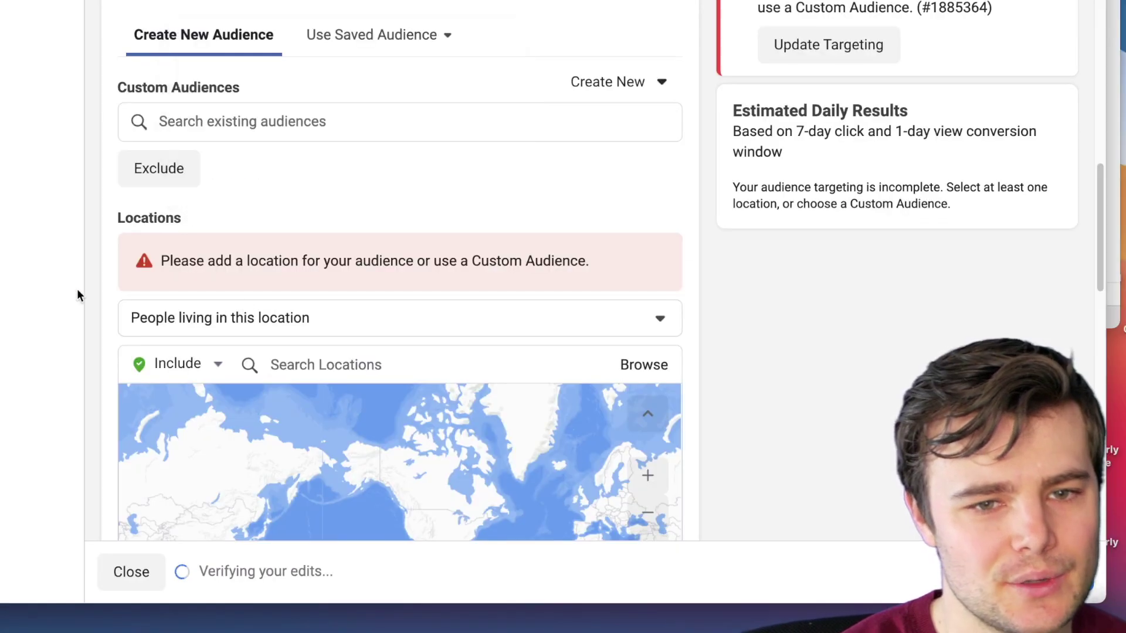
pyautogui.click(248, 318)
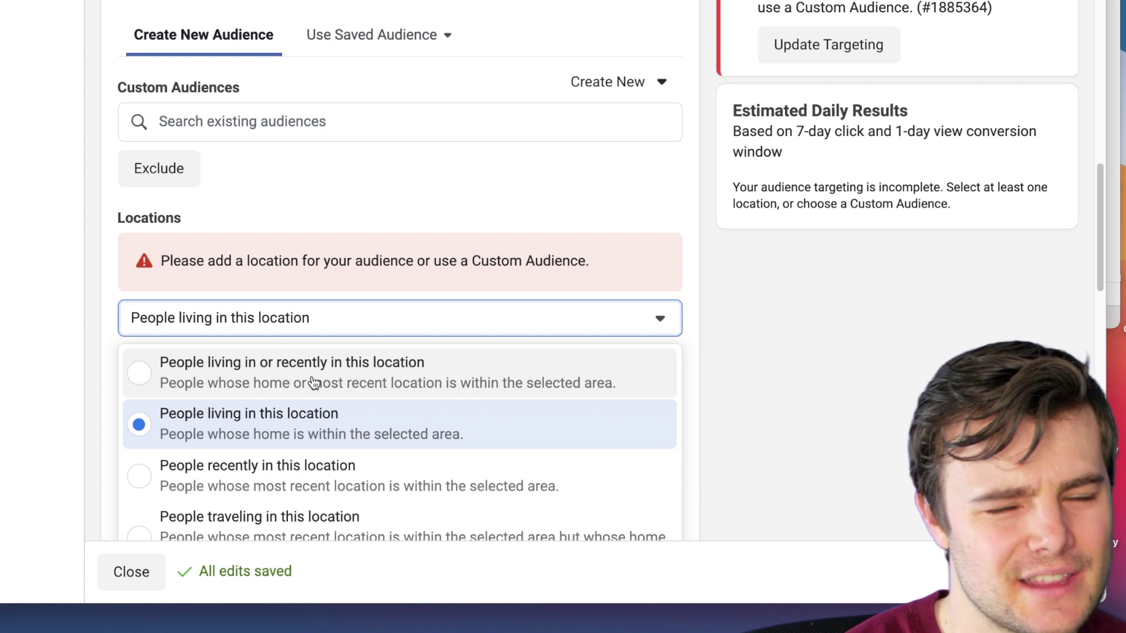
pyautogui.scroll(-3, 355, 409)
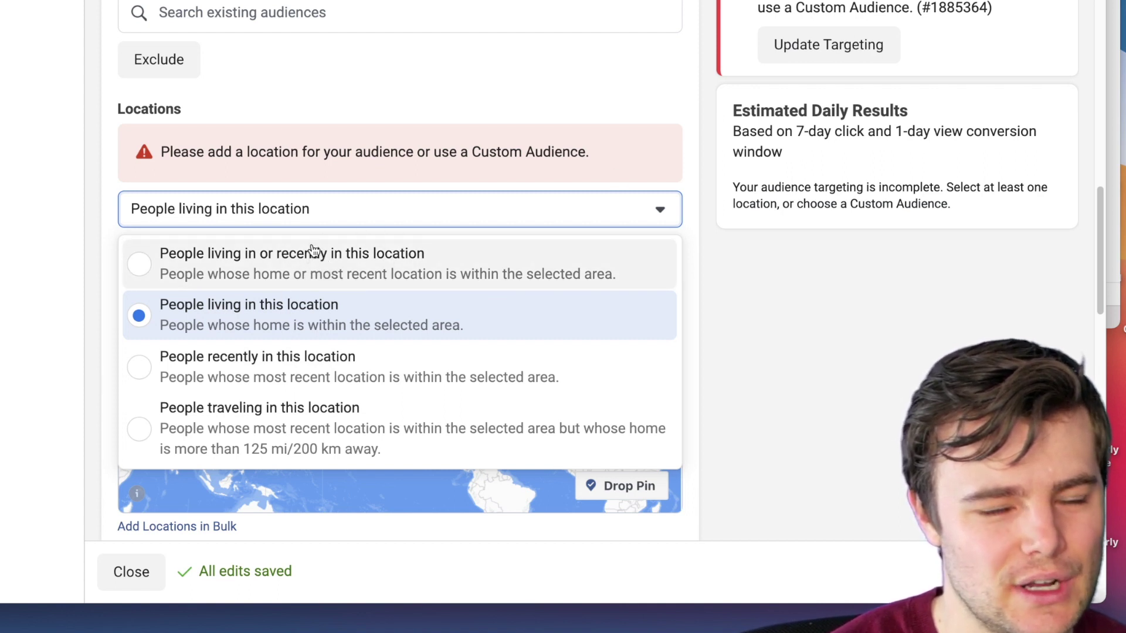
pyautogui.click(675, 176)
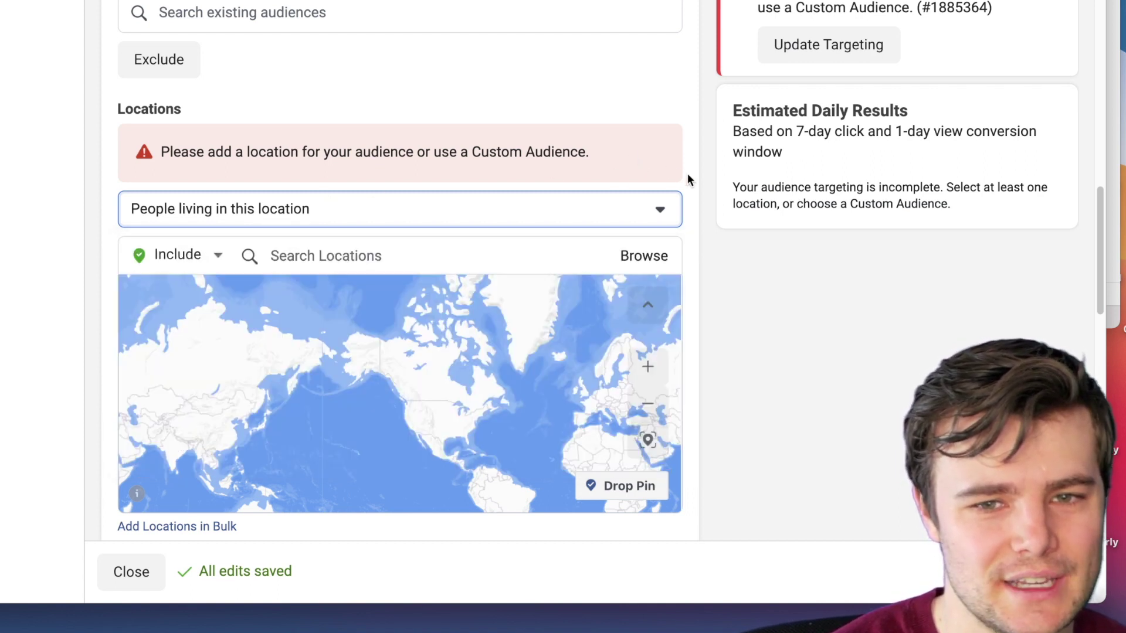
# Search 'califo' and include California, United States as an audience location
pyautogui.click(345, 253)
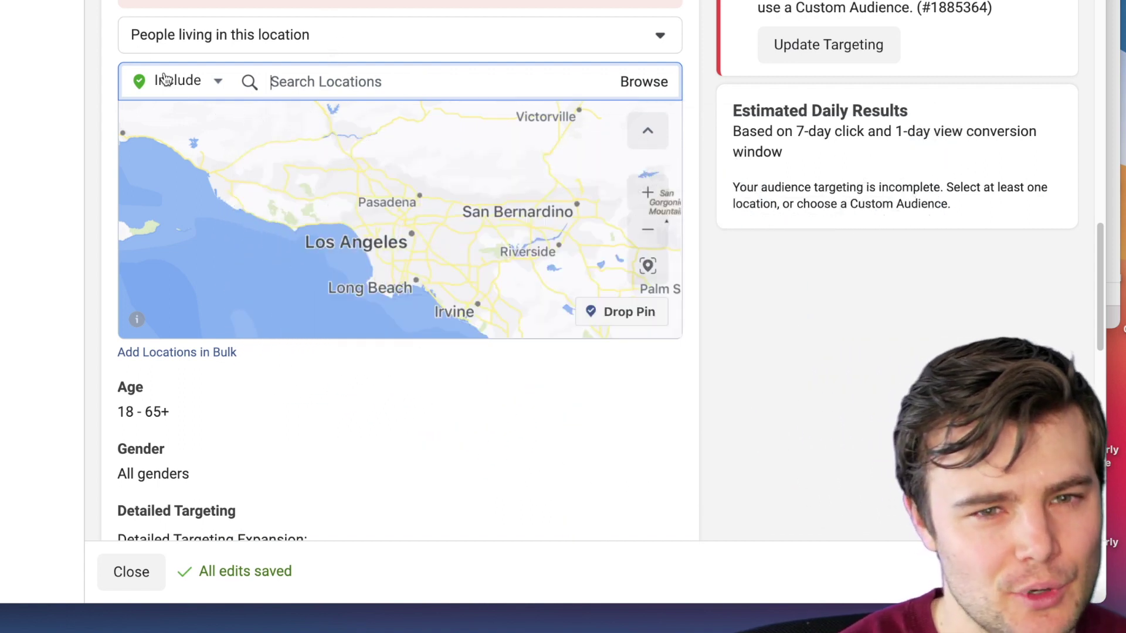
pyautogui.write('c')
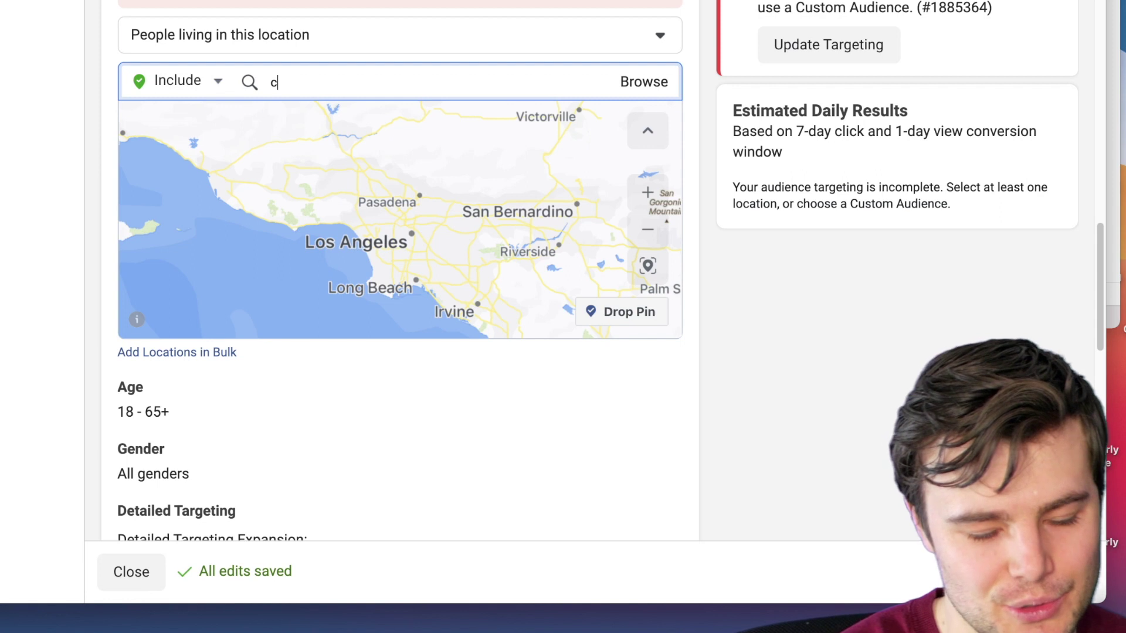
pyautogui.write('alifo')
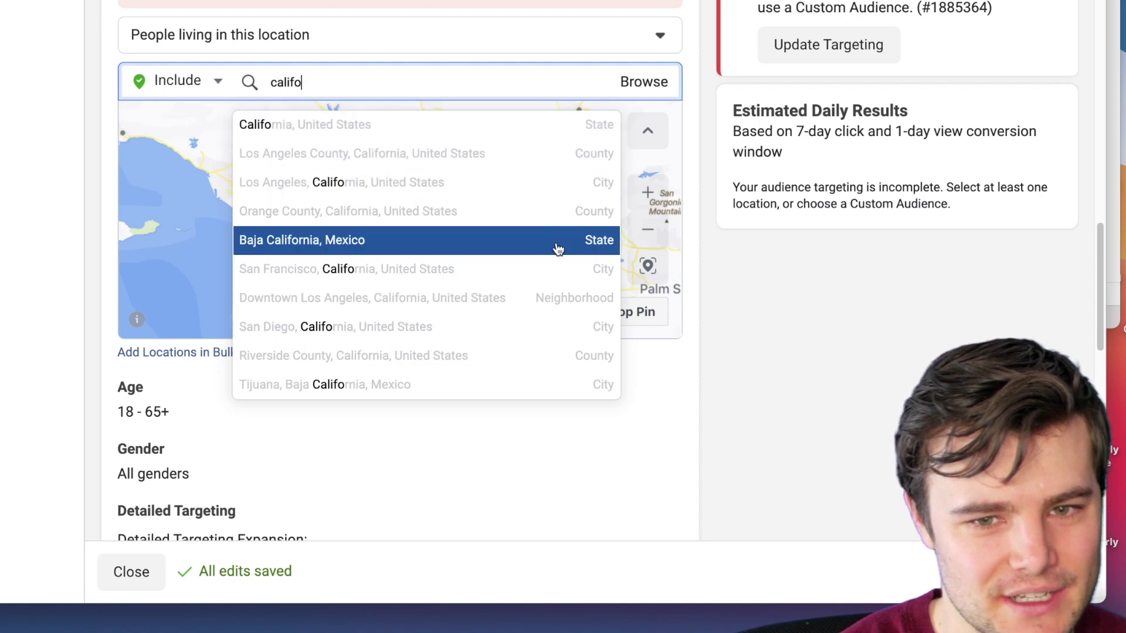
pyautogui.click(311, 127)
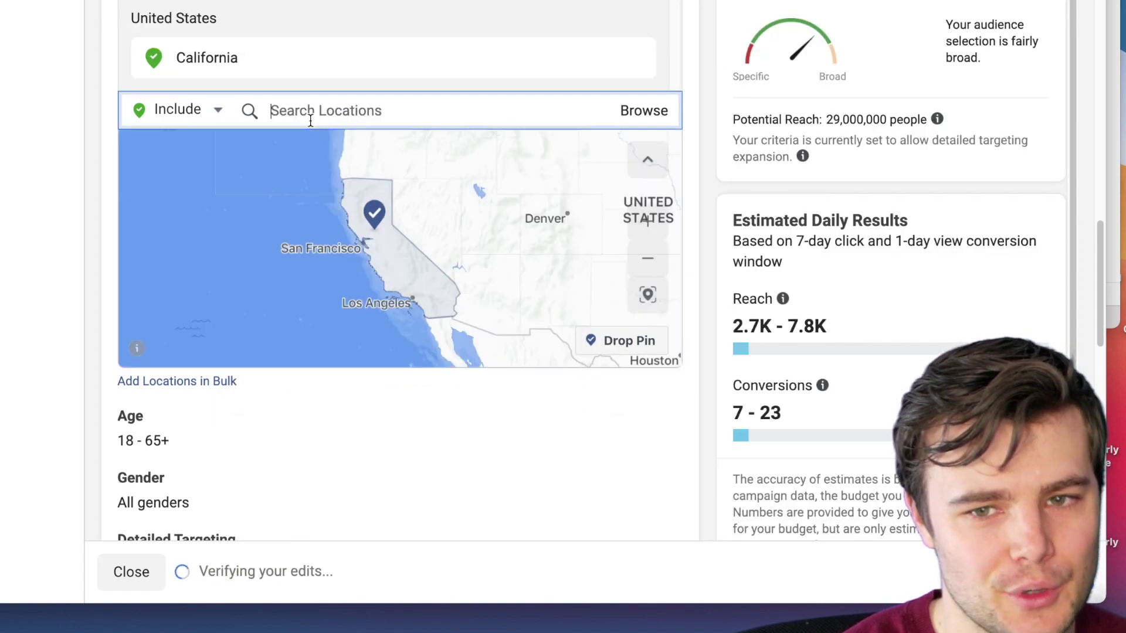
# Switch to Exclude and exclude Los Angeles, California (+25 mi) from the audience
pyautogui.scroll(-1, 818, 147)
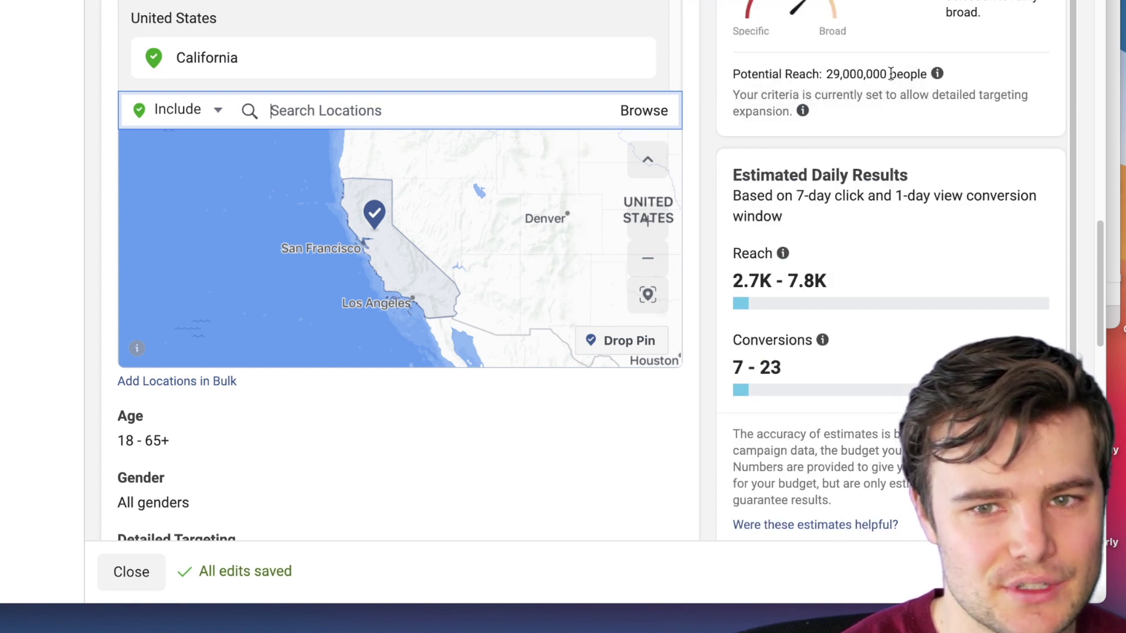
pyautogui.click(192, 110)
pyautogui.click(164, 168)
pyautogui.click(362, 111)
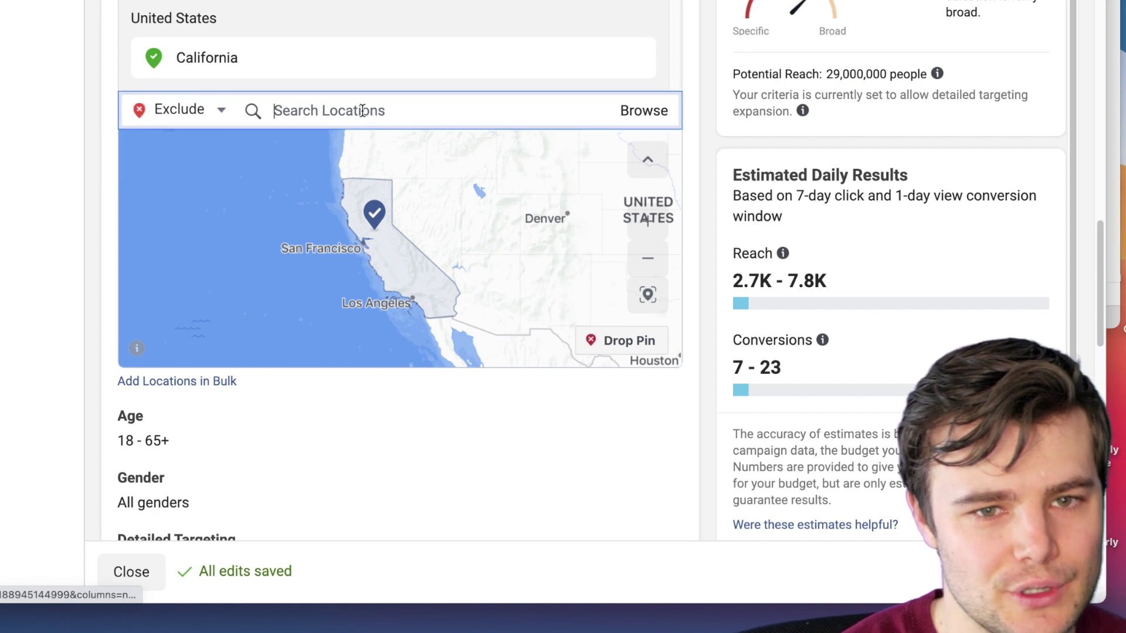
pyautogui.write('los ang')
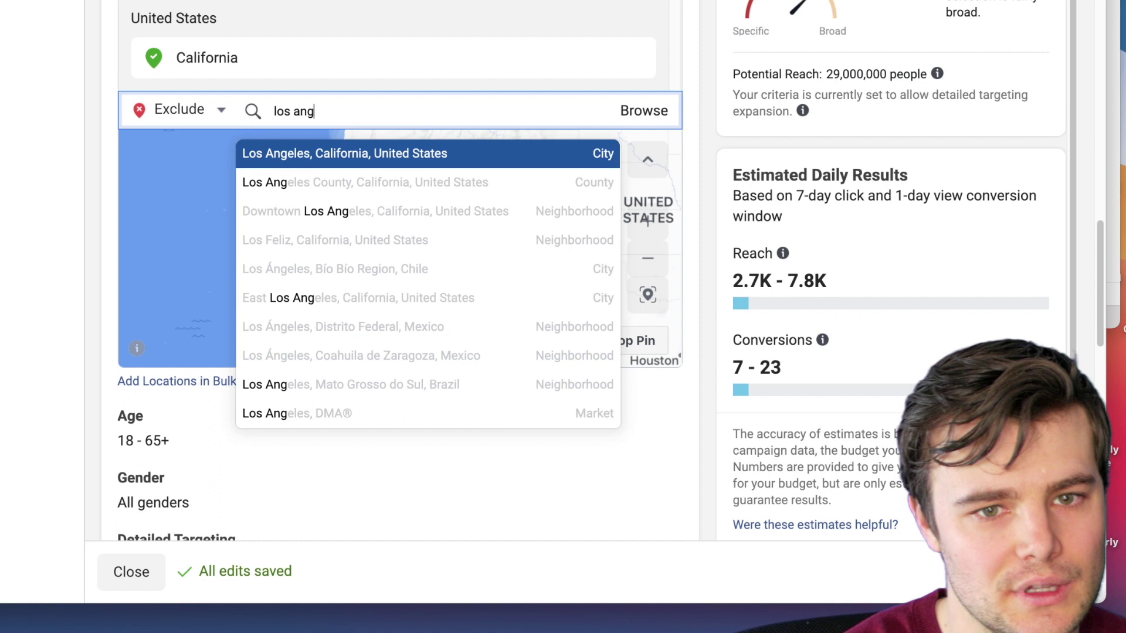
pyautogui.click(372, 154)
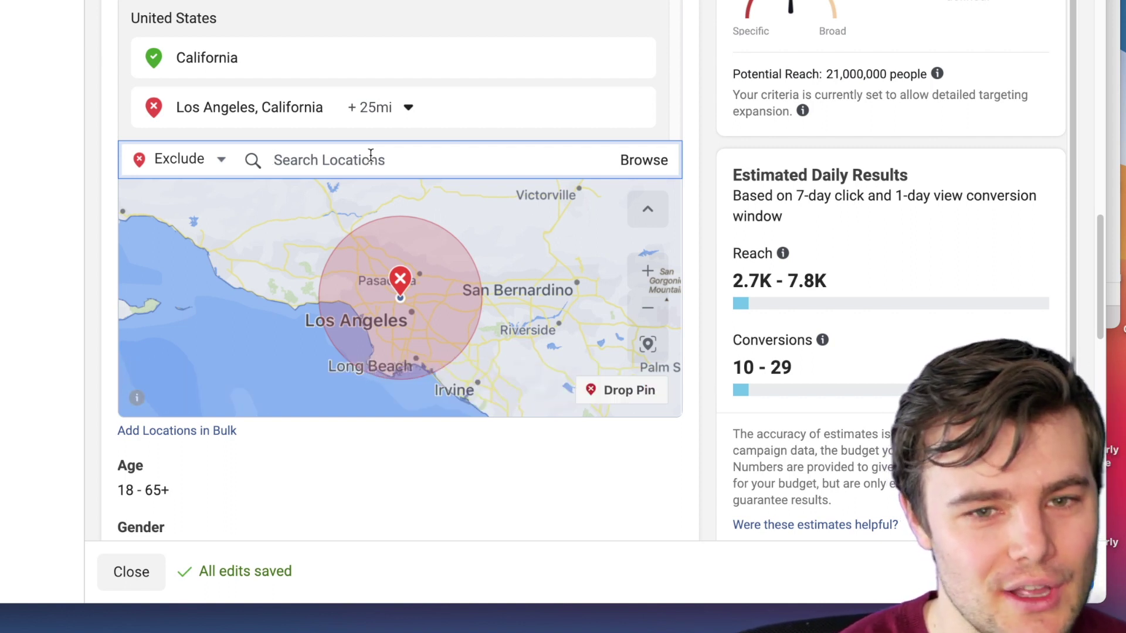
pyautogui.click(392, 106)
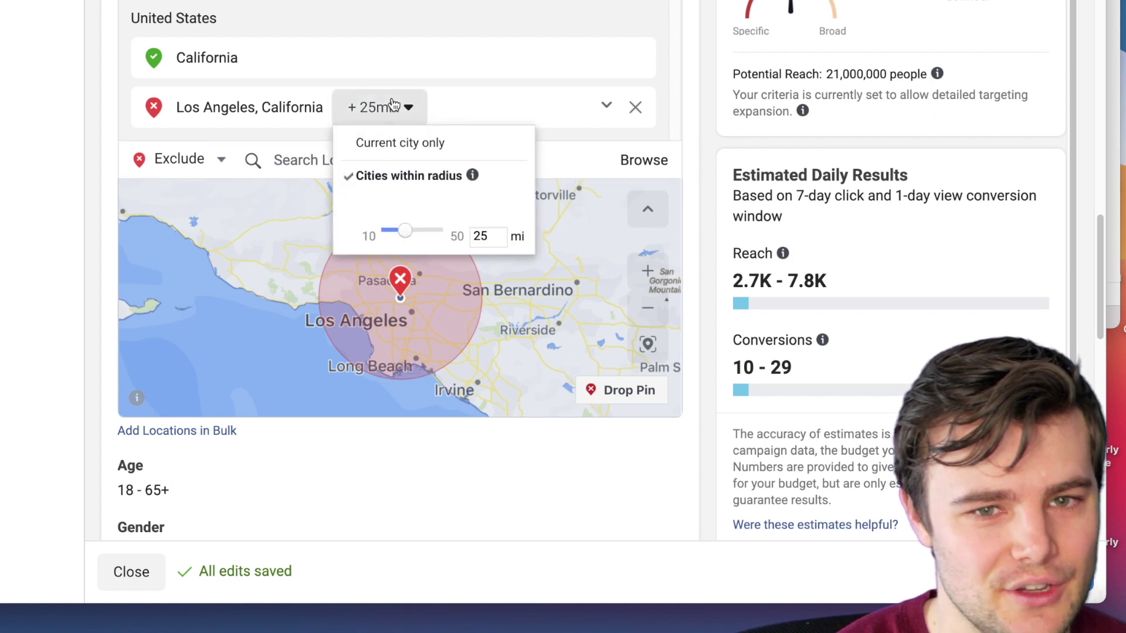
# Shrink the Los Angeles exclusion radius to 11 mi
pyautogui.moveTo(409, 234); pyautogui.dragTo(393, 228)
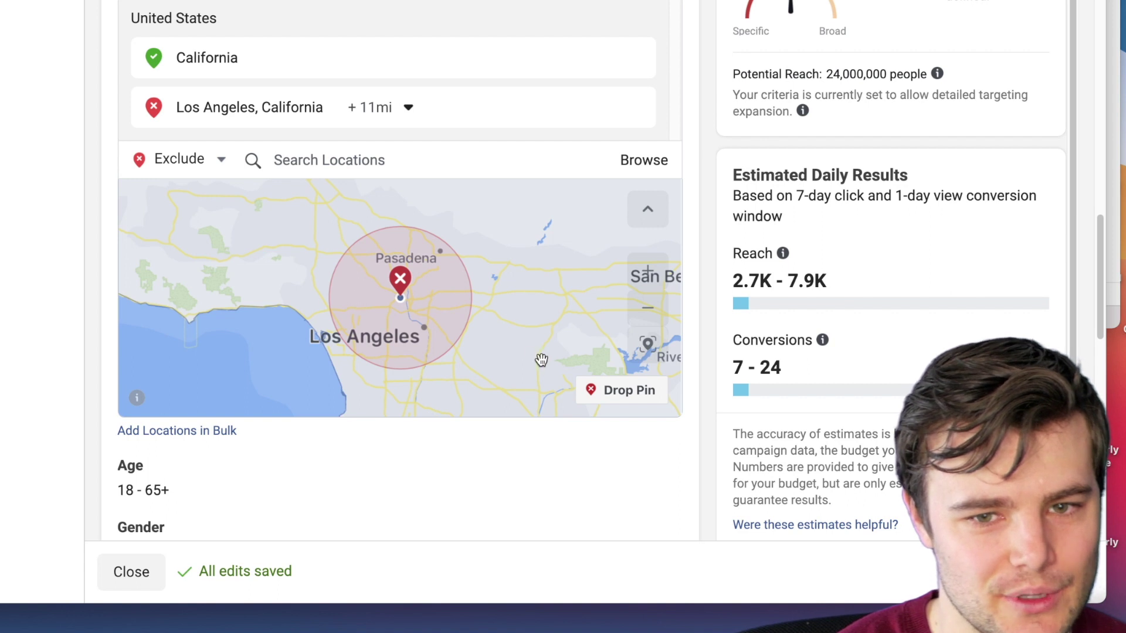
pyautogui.click(623, 390)
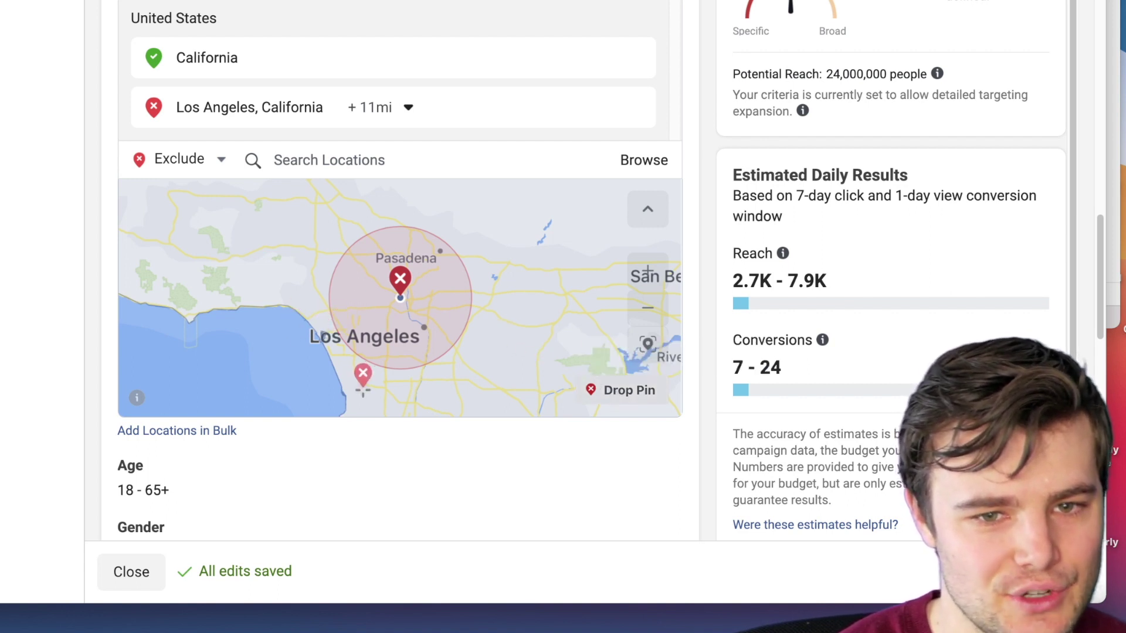
# Drop an exclusion pin south-west of Los Angeles with a 14 mi radius, removing the Los Angeles exclusion
pyautogui.click(352, 384)
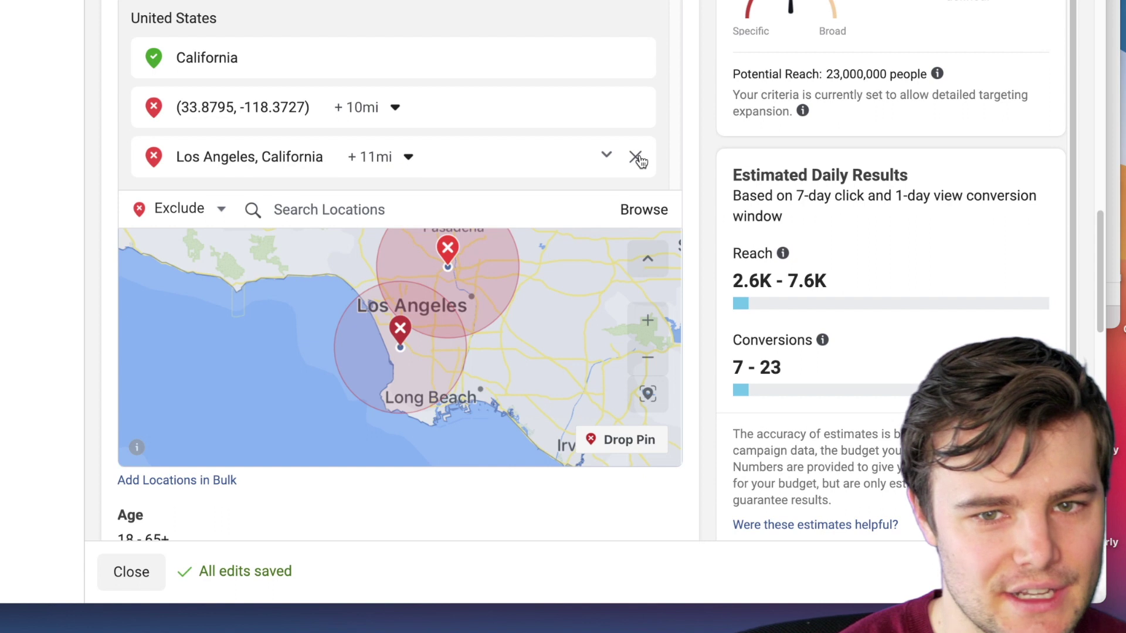
pyautogui.click(635, 157)
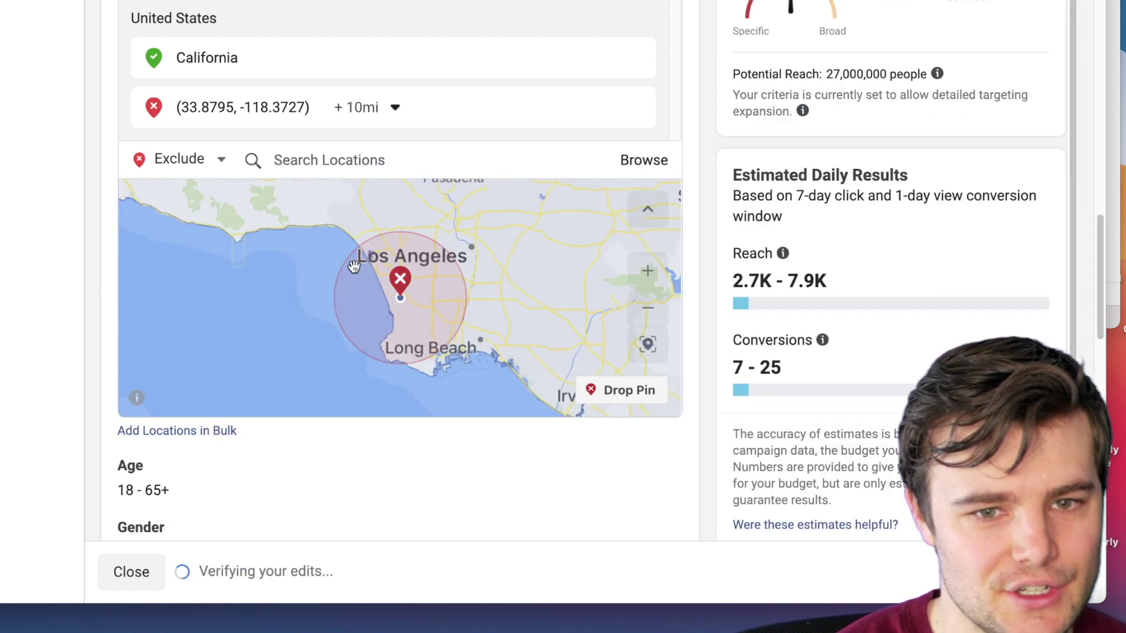
pyautogui.click(648, 271)
pyautogui.click(648, 271)
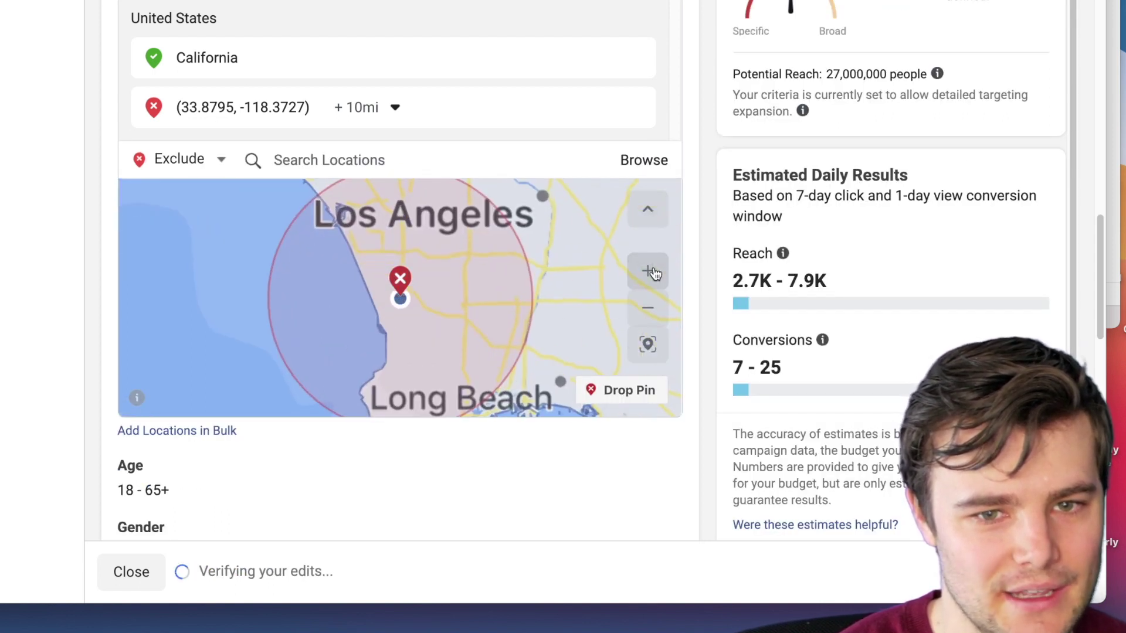
pyautogui.click(387, 107)
pyautogui.click(354, 170)
pyautogui.moveTo(355, 167); pyautogui.dragTo(358, 168)
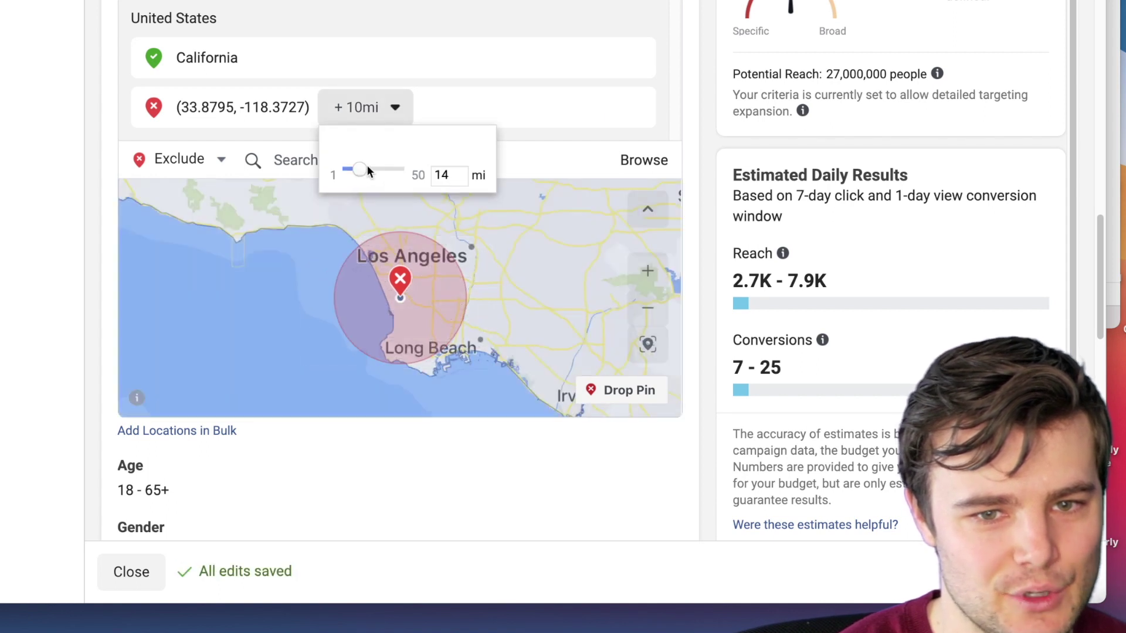
pyautogui.click(359, 112)
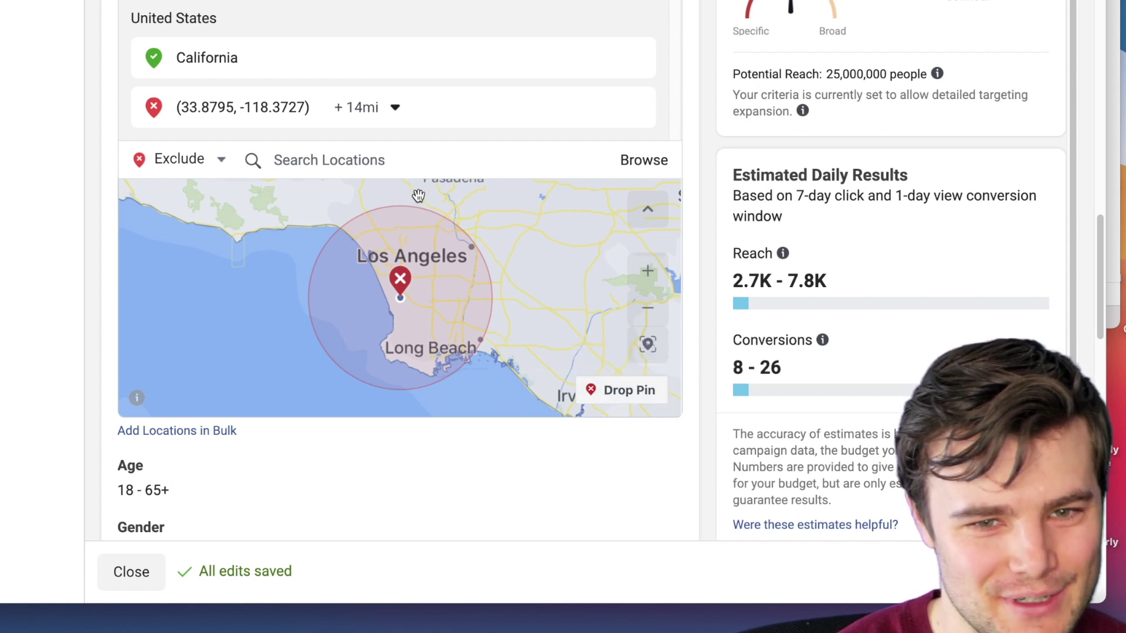
# Drop a second pin north of Los Angeles, include the (34.0458, -118.2574) location, then remove it
pyautogui.click(627, 389)
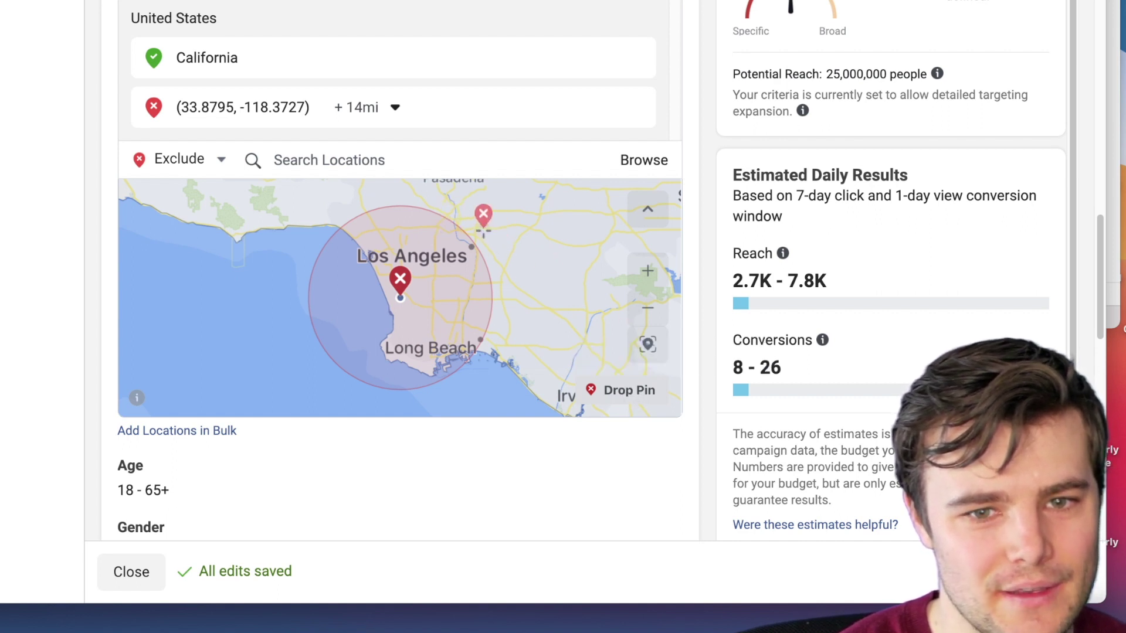
pyautogui.click(445, 221)
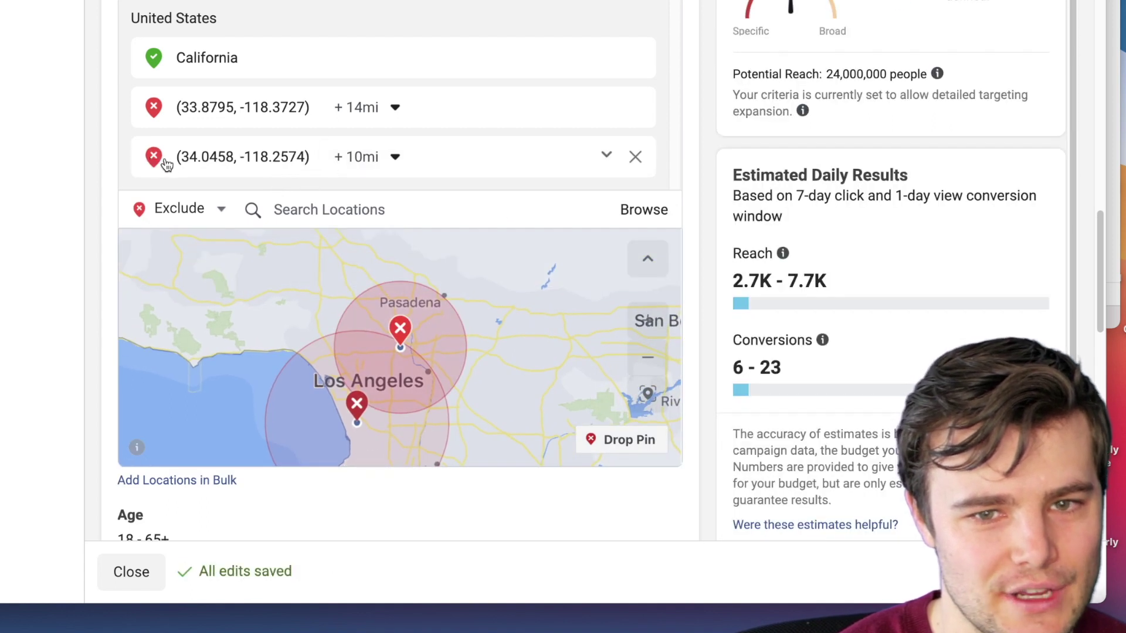
pyautogui.click(606, 156)
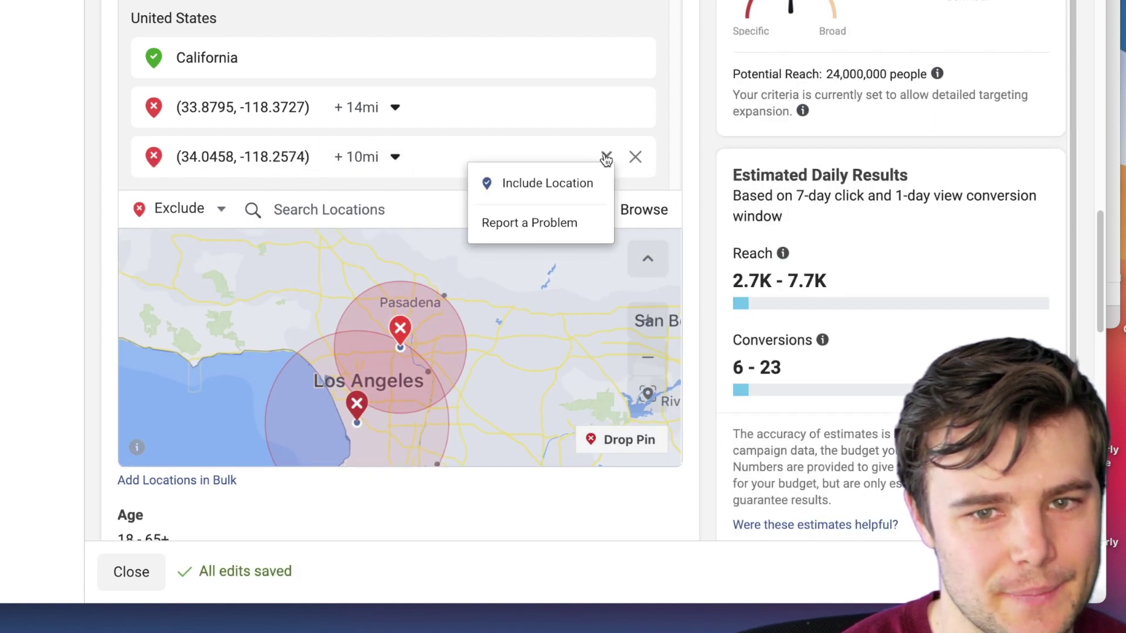
pyautogui.click(551, 183)
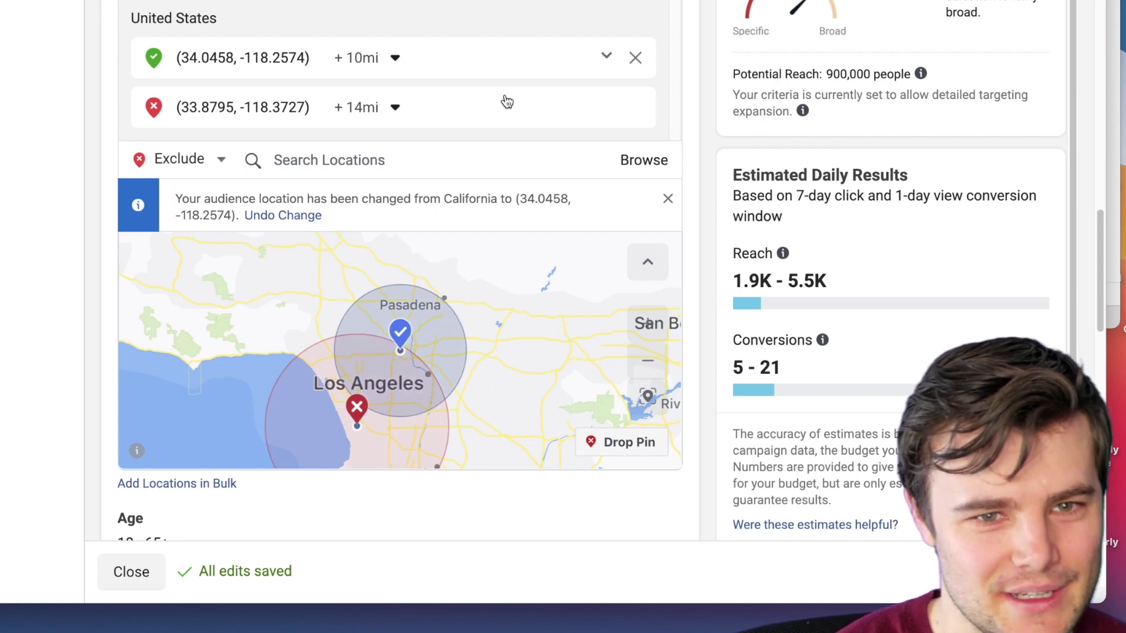
pyautogui.click(644, 63)
# Include ZIP code 80214 in Lakewood, Colorado, then remove it again
pyautogui.write('80')
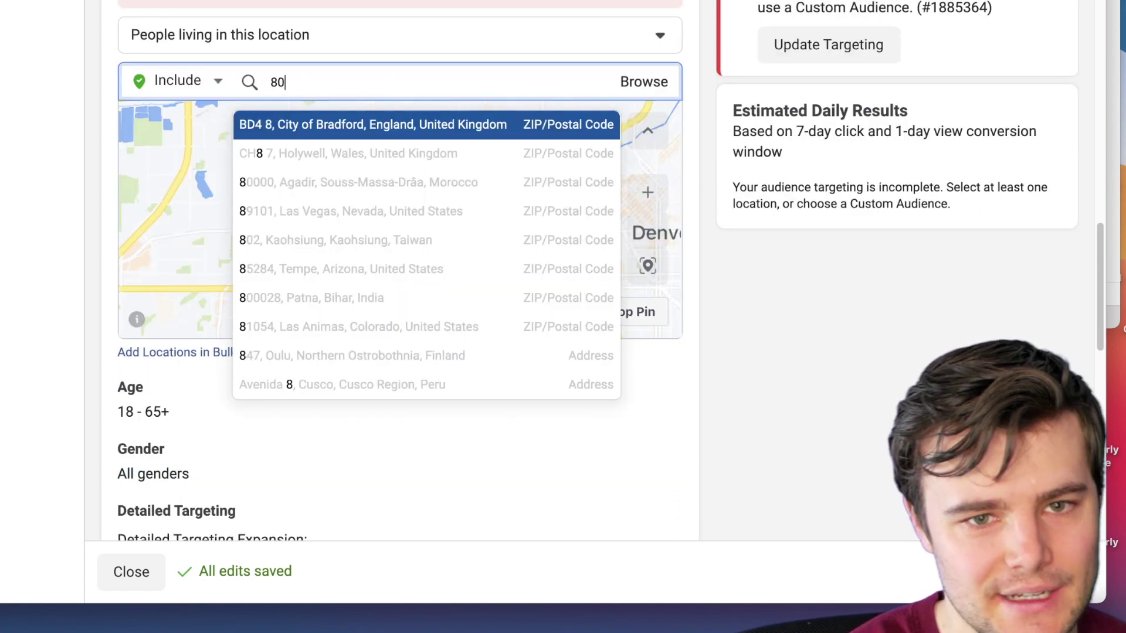
pyautogui.write('214')
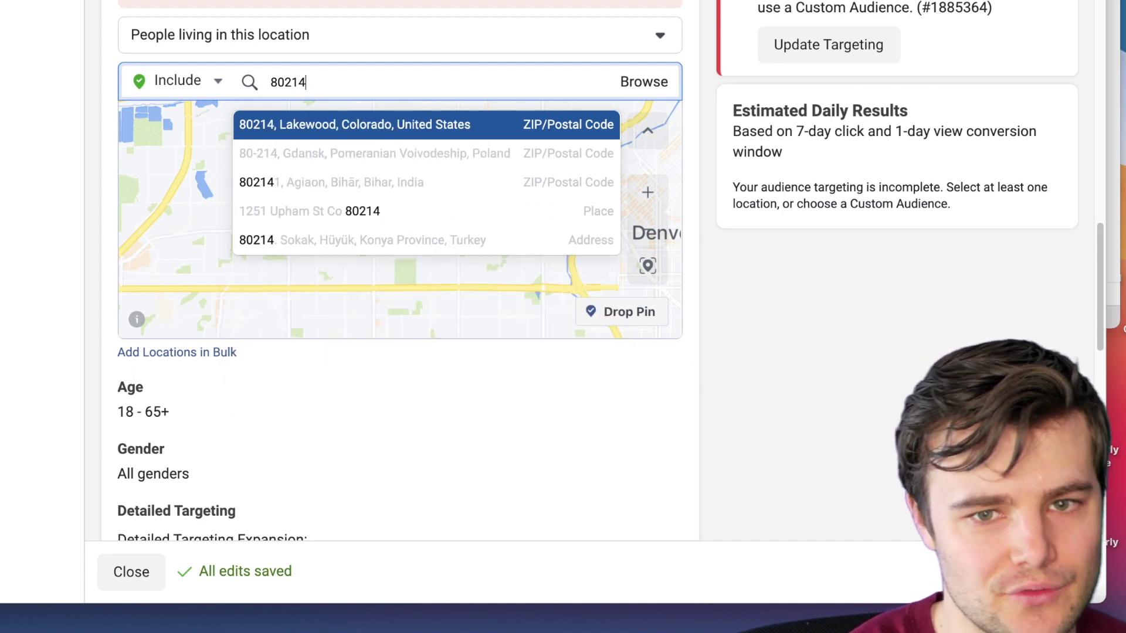
pyautogui.click(337, 121)
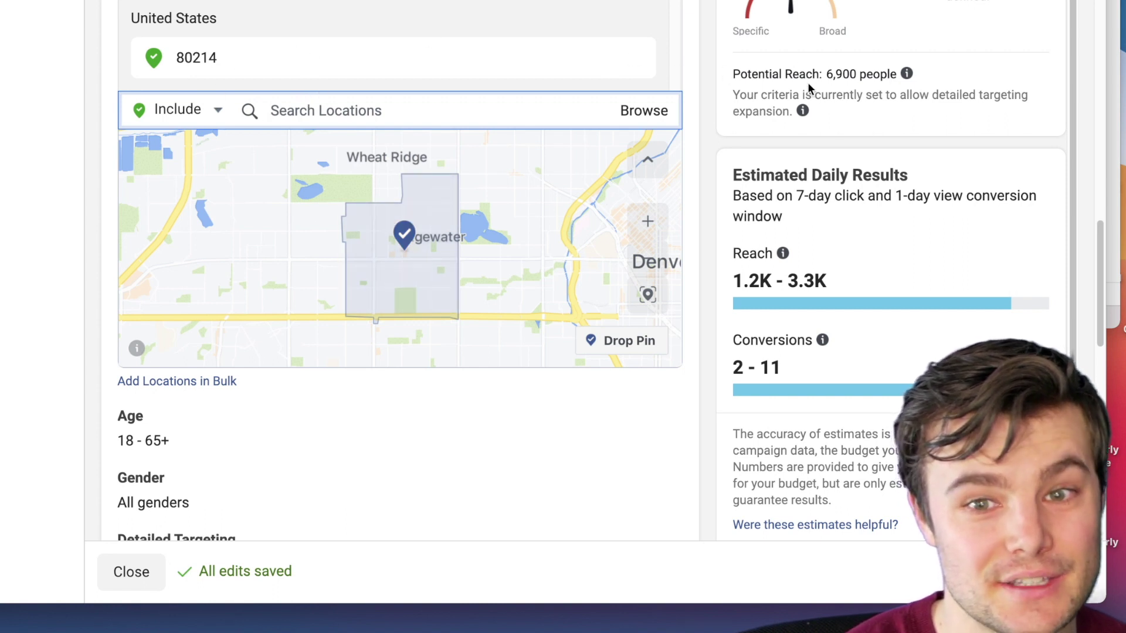
pyautogui.moveTo(803, 111)
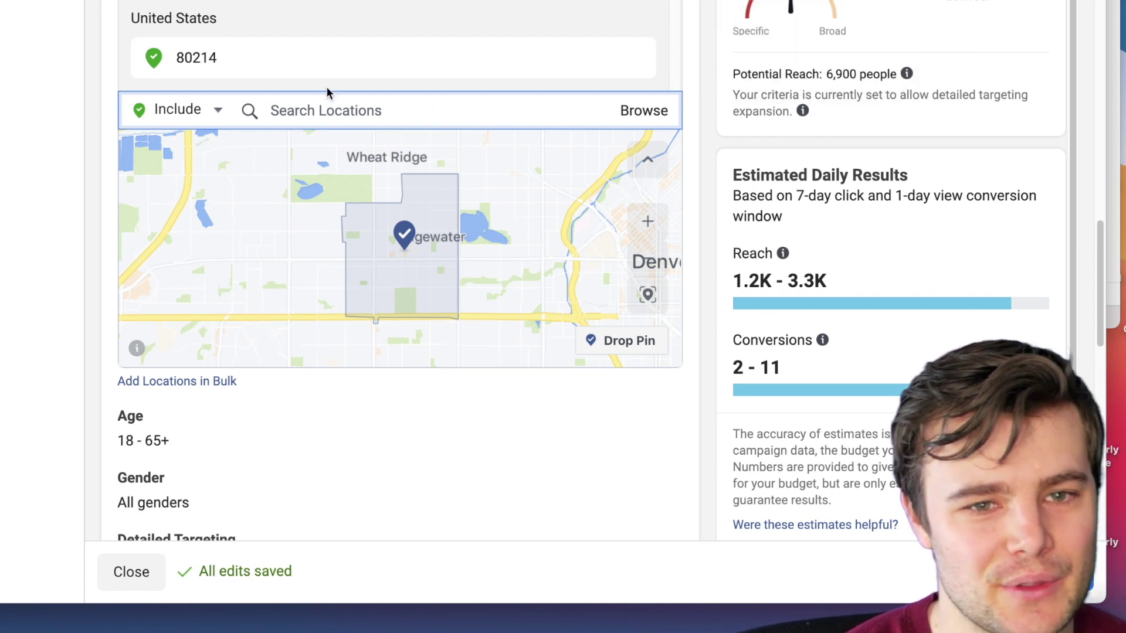
pyautogui.press('BackSpace')
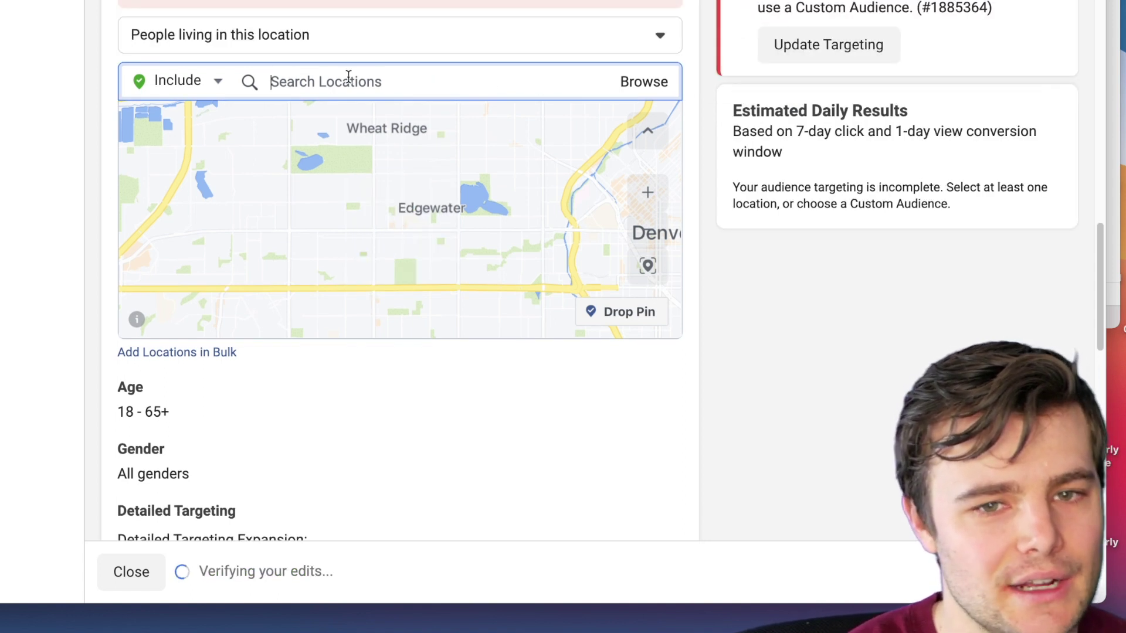
# Include the Walmart Lakewood - W Colfax Ave store (+1 mi) as the location
pyautogui.write('walmart lakewood')
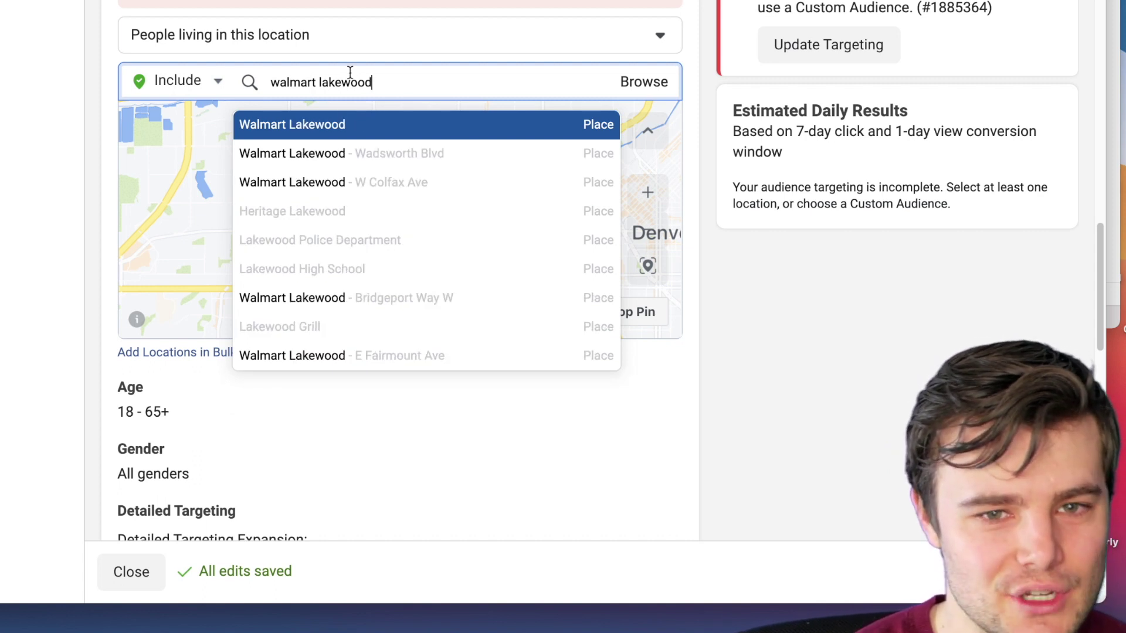
pyautogui.click(366, 194)
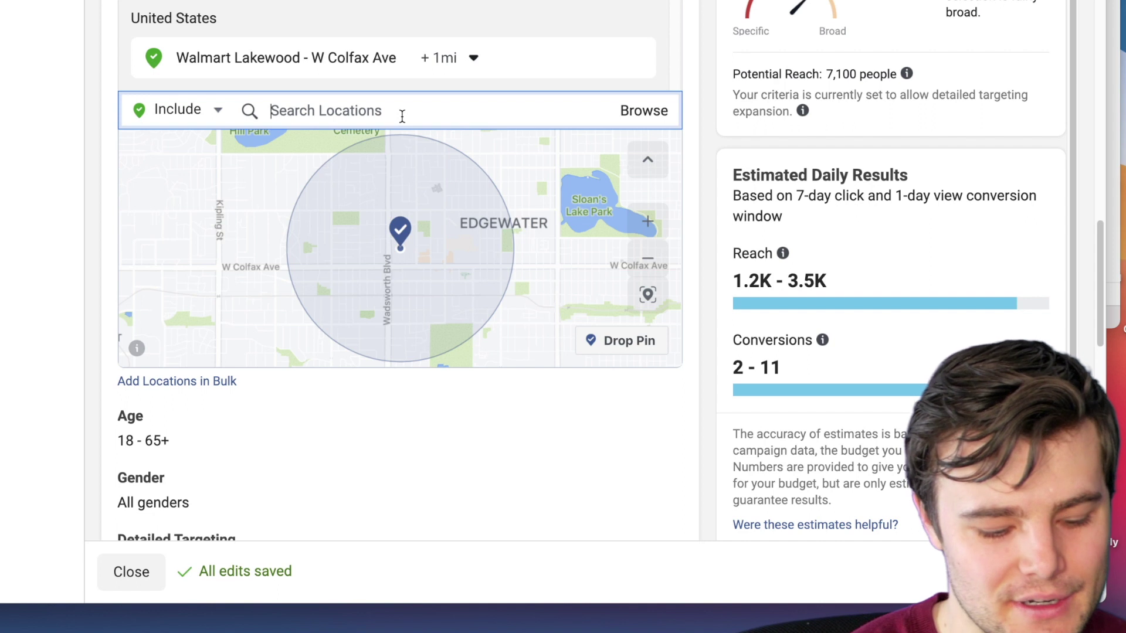
# Add Walmart Supercenter Arvada - Ralston Rd as a second included location
pyautogui.write('walmart arvada')
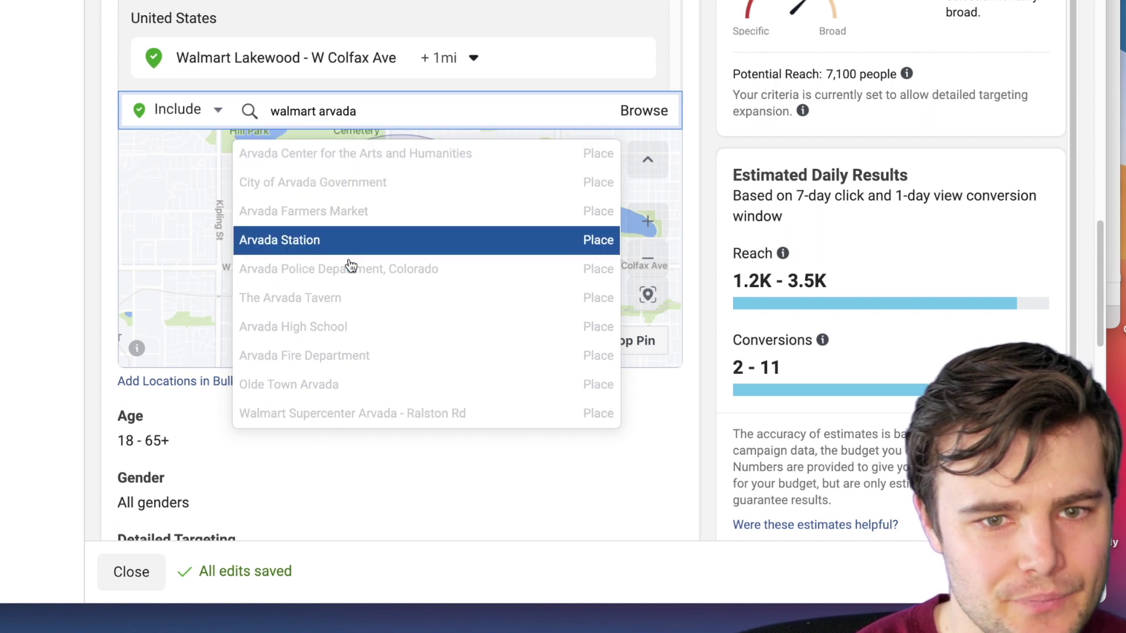
pyautogui.click(352, 424)
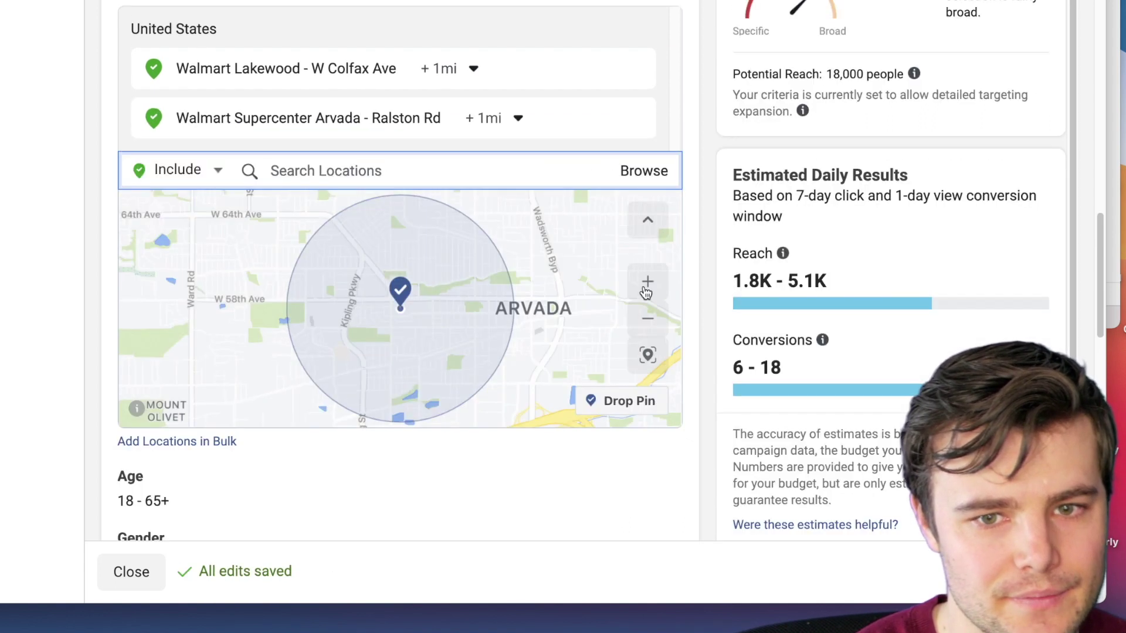
pyautogui.click(648, 319)
pyautogui.click(648, 319)
pyautogui.moveTo(431, 347); pyautogui.dragTo(431, 294)
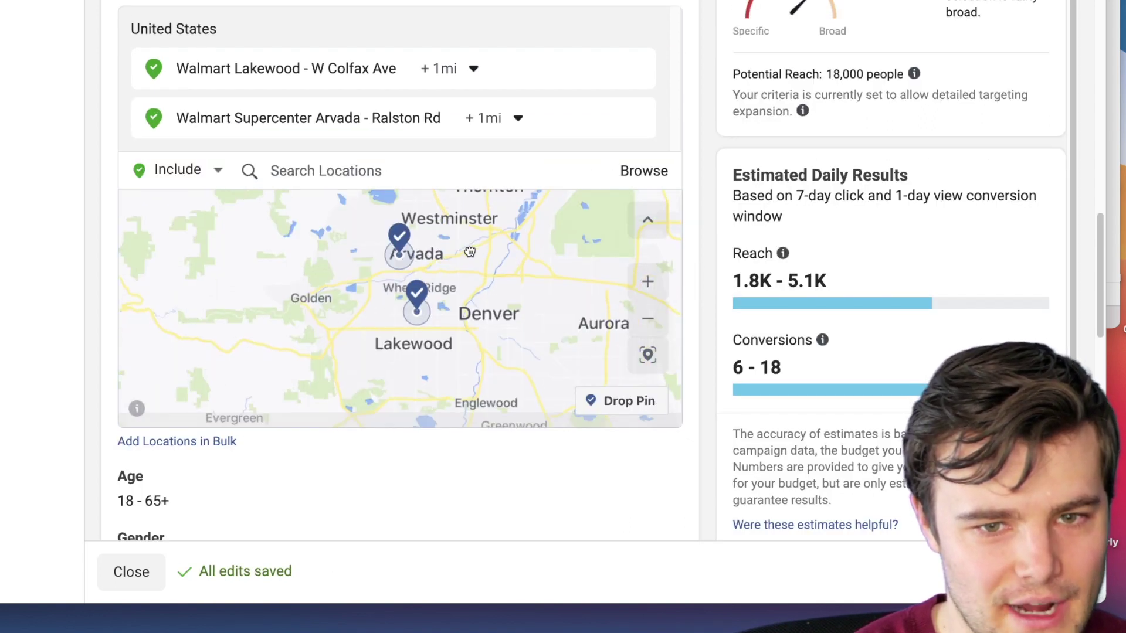
pyautogui.doubleClick(429, 292)
pyautogui.scroll(-1, 375, 246)
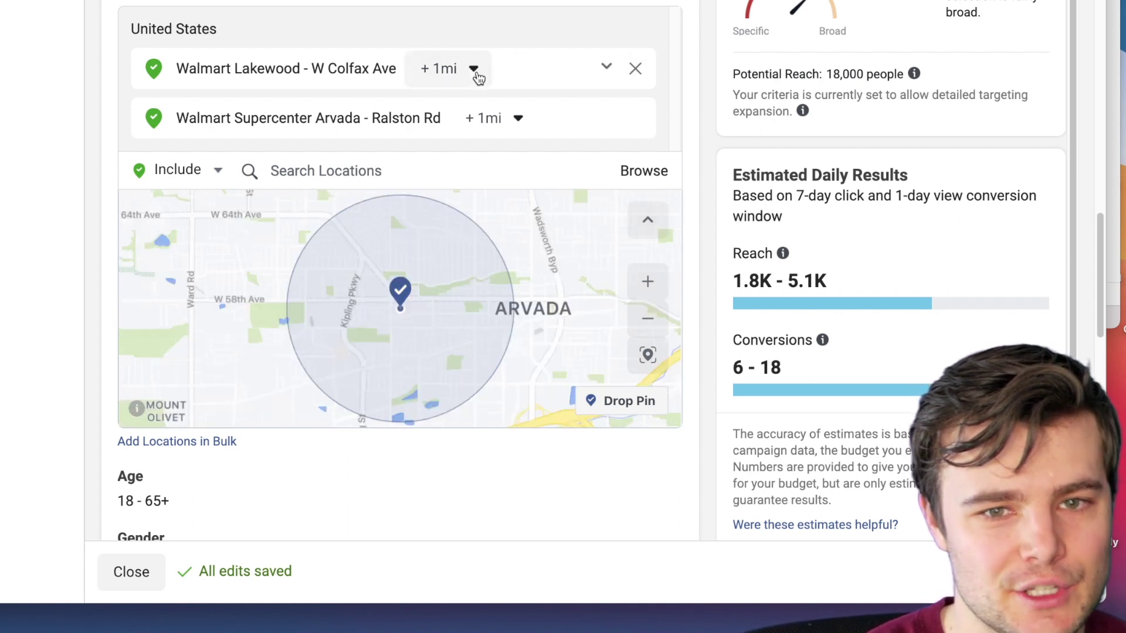
# Set a 3 mi radius on both the Lakewood and Arvada Walmart locations
pyautogui.click(475, 71)
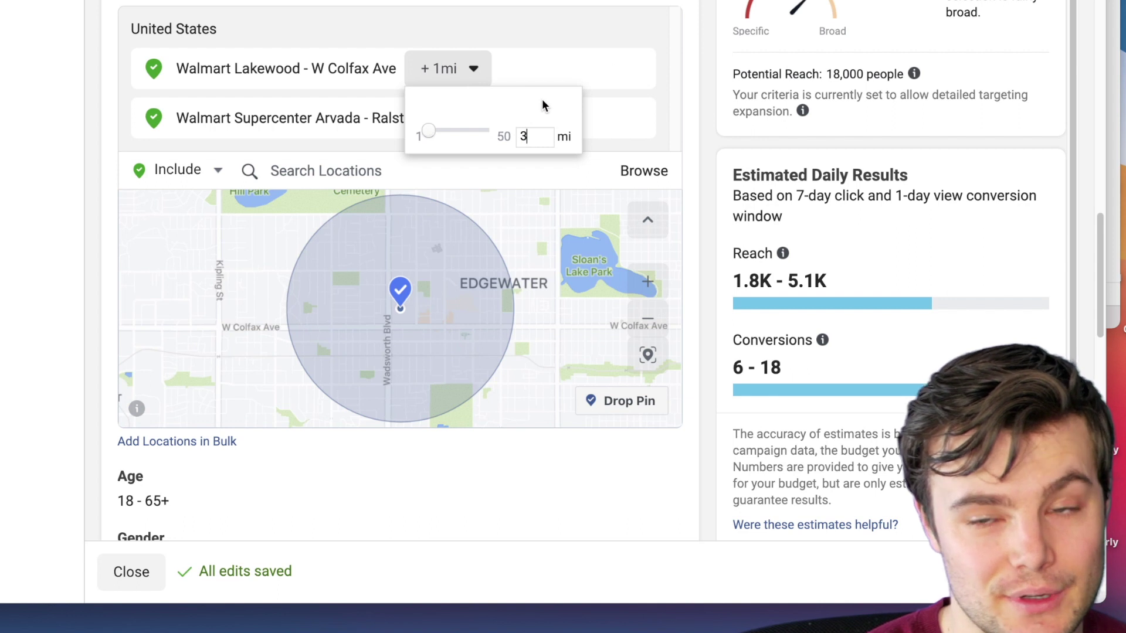
pyautogui.write('3')
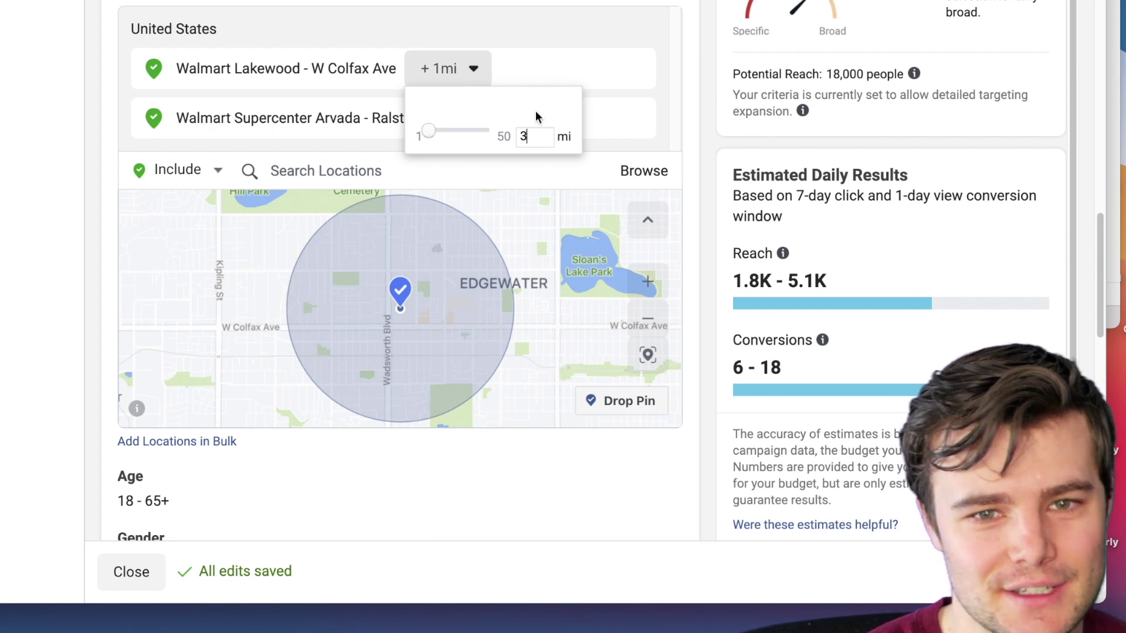
pyautogui.press('Return')
pyautogui.click(499, 125)
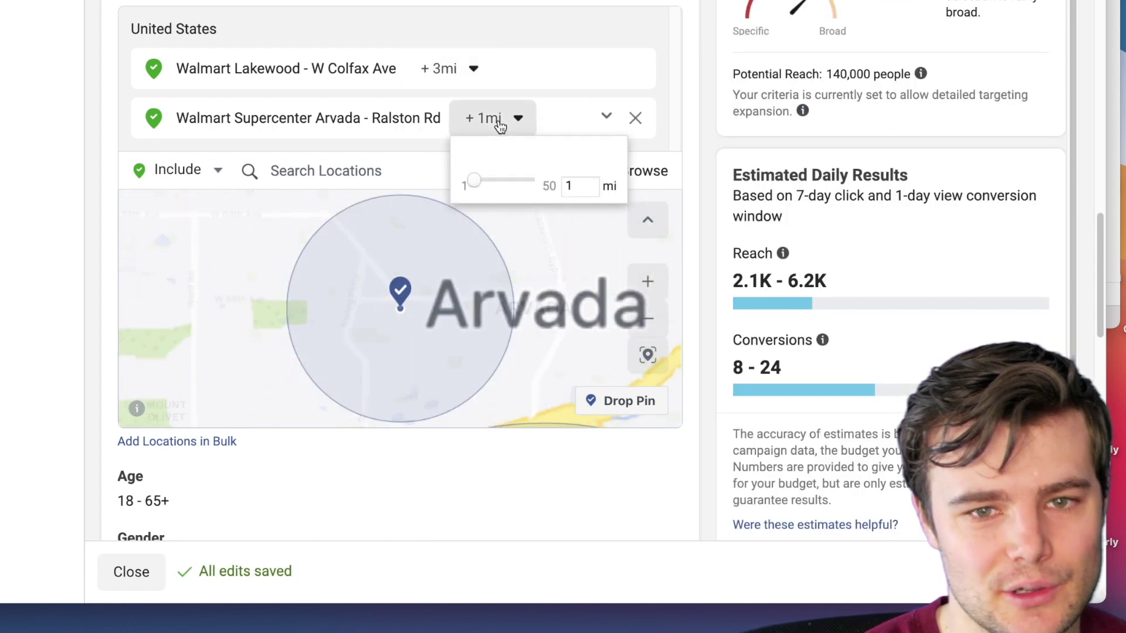
pyautogui.write('3')
pyautogui.press('Return')
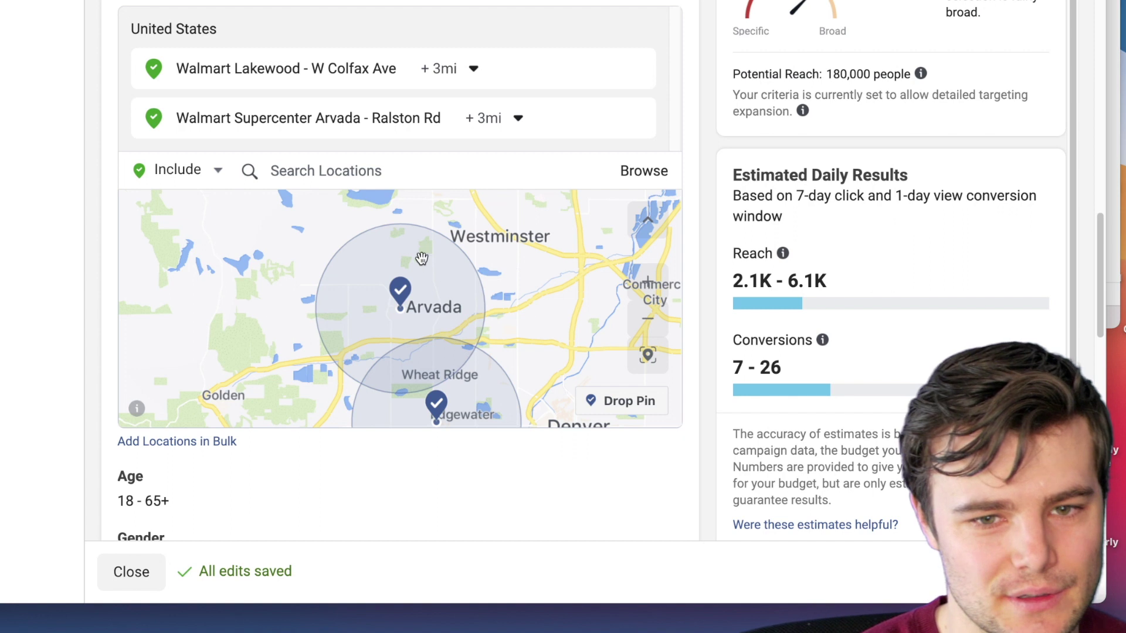
pyautogui.moveTo(499, 280); pyautogui.dragTo(487, 231)
pyautogui.scroll(-3, 637, 237)
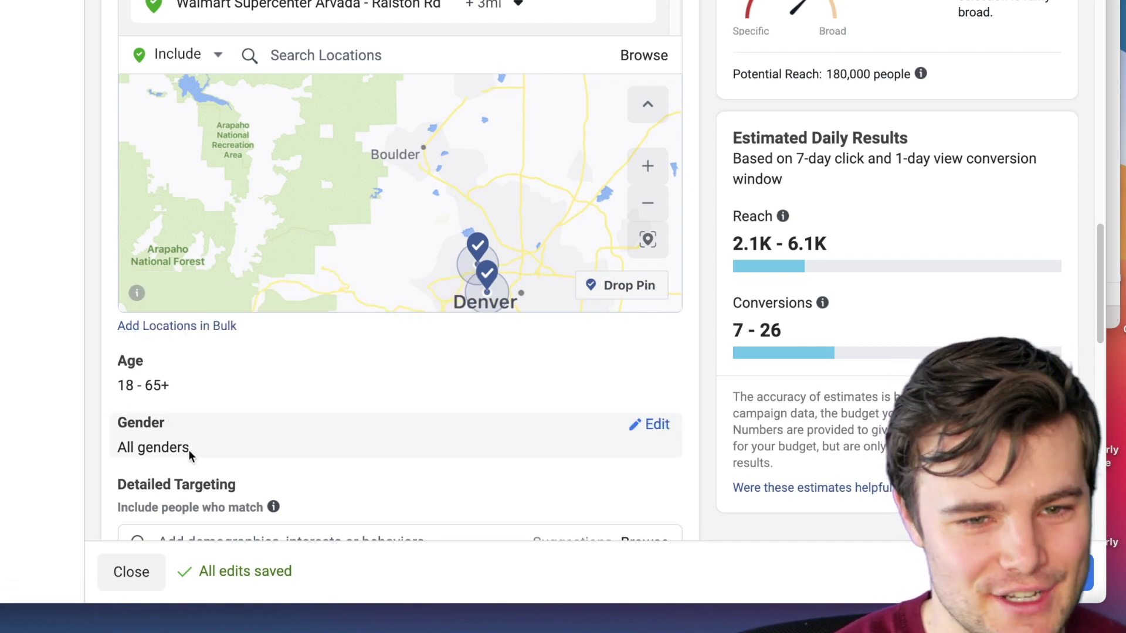
pyautogui.moveTo(219, 419)
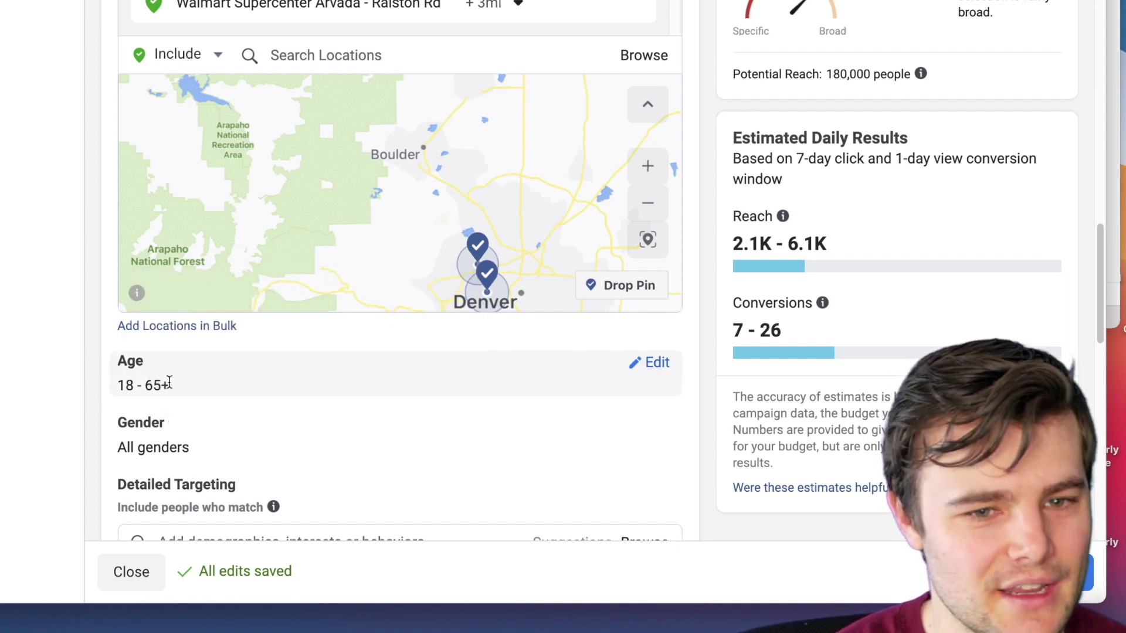
pyautogui.scroll(-1, 326, 390)
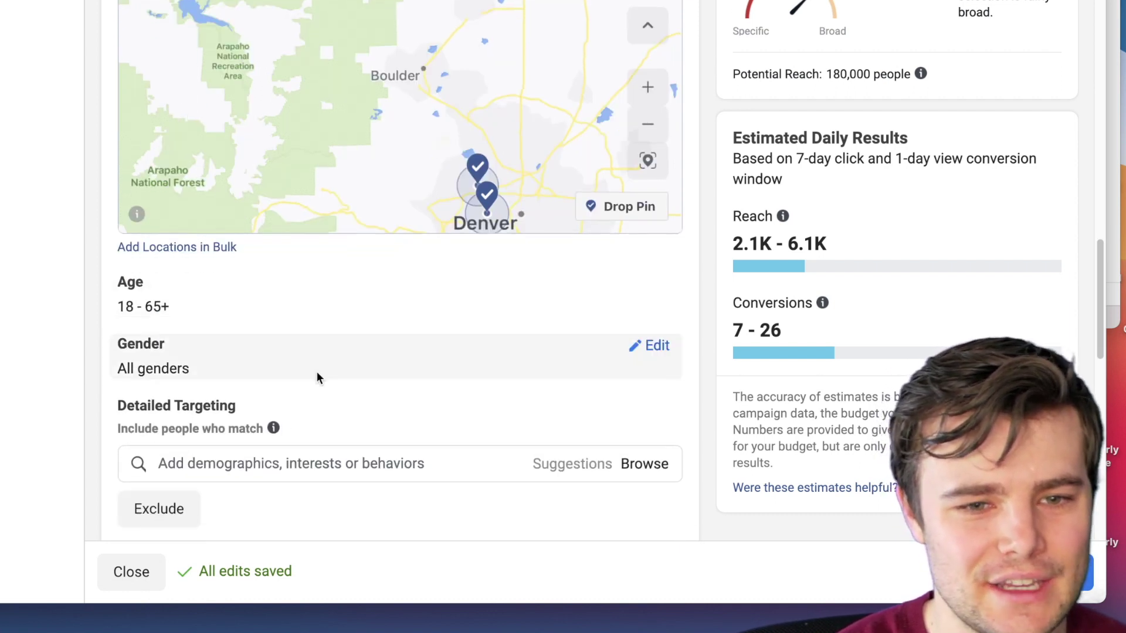
pyautogui.moveTo(273, 429)
pyautogui.scroll(-1, 403, 422)
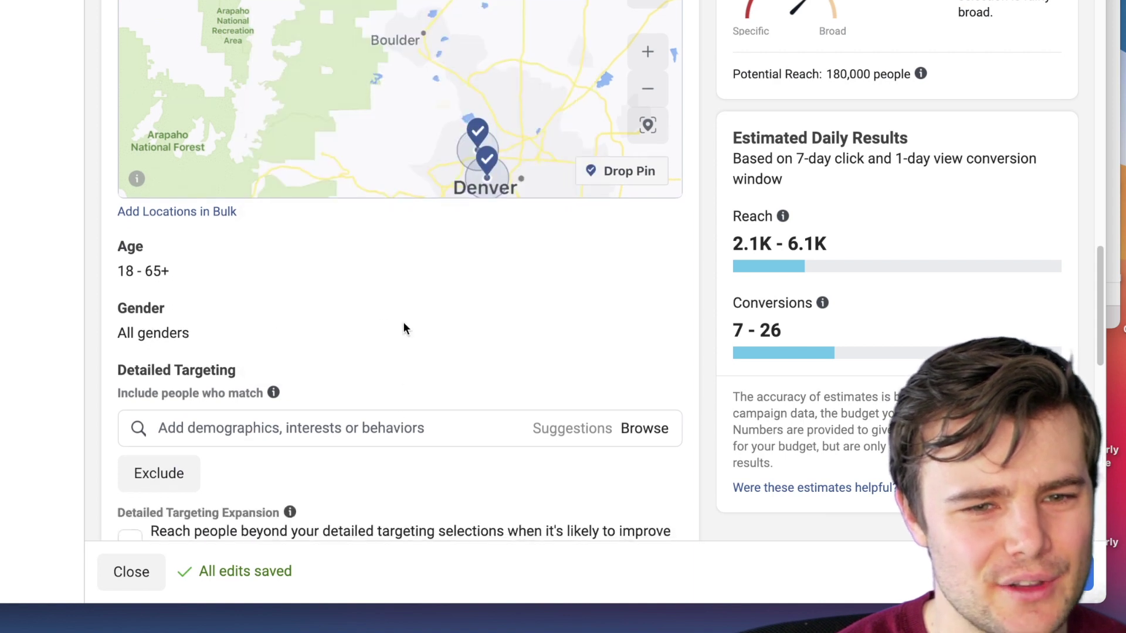
pyautogui.click(245, 425)
pyautogui.write('dentist')
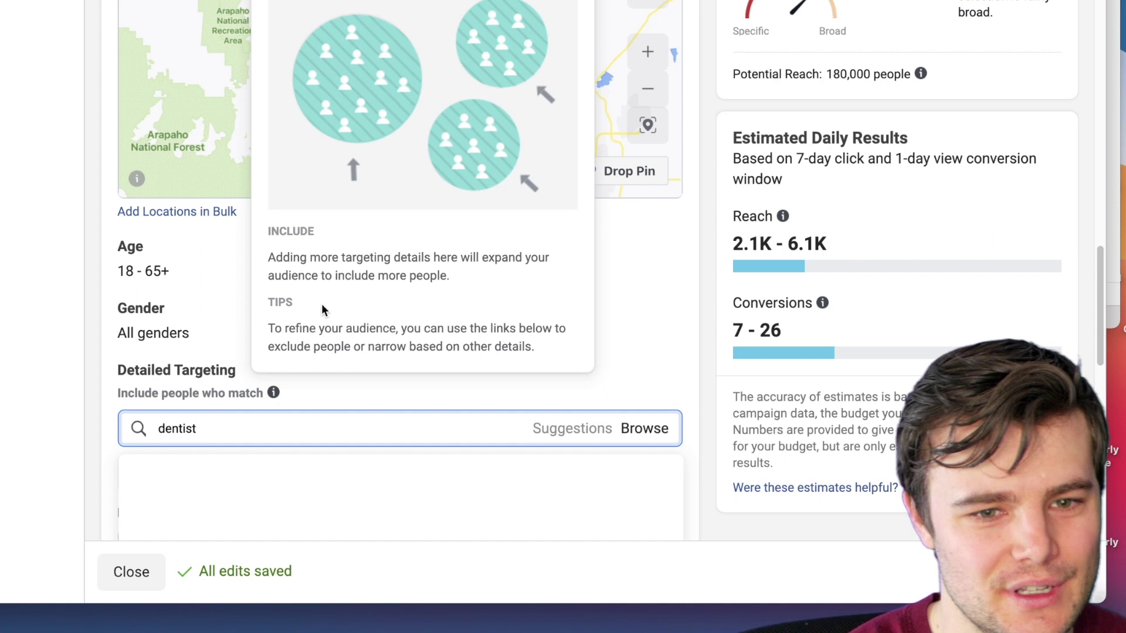
pyautogui.scroll(-1, 179, 455)
pyautogui.click(178, 455)
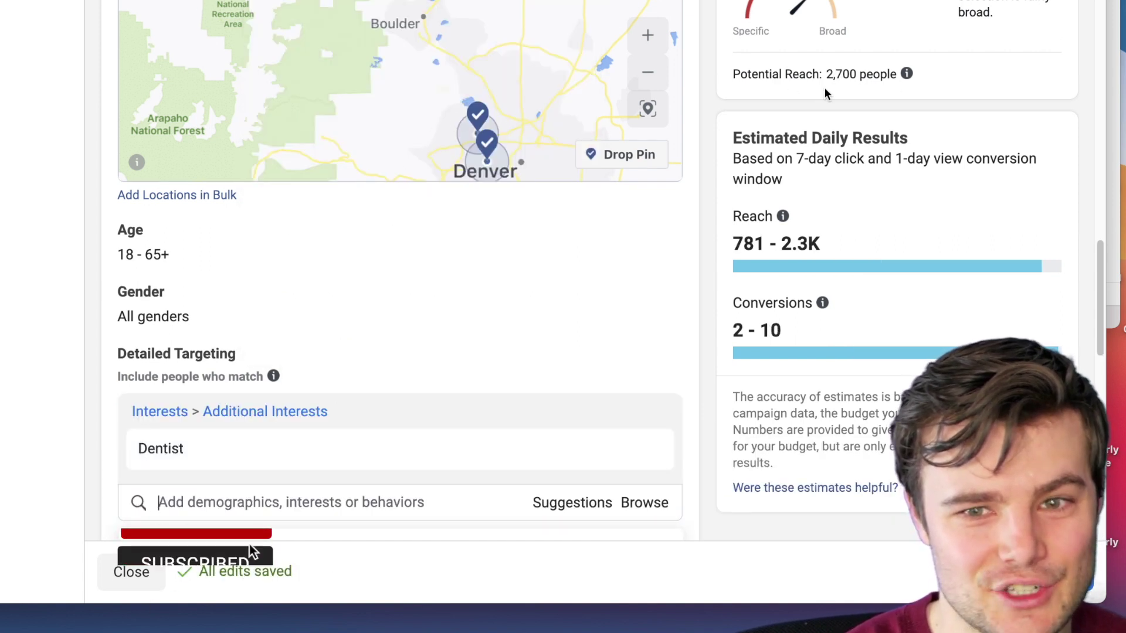
pyautogui.scroll(-3, 479, 171)
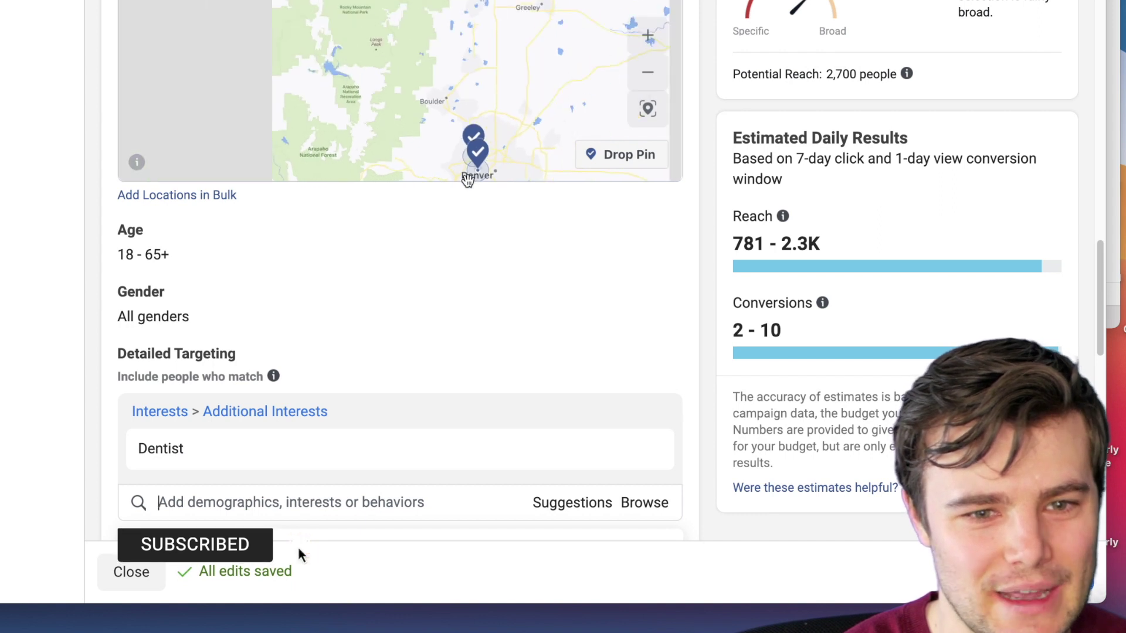
pyautogui.moveTo(621, 437)
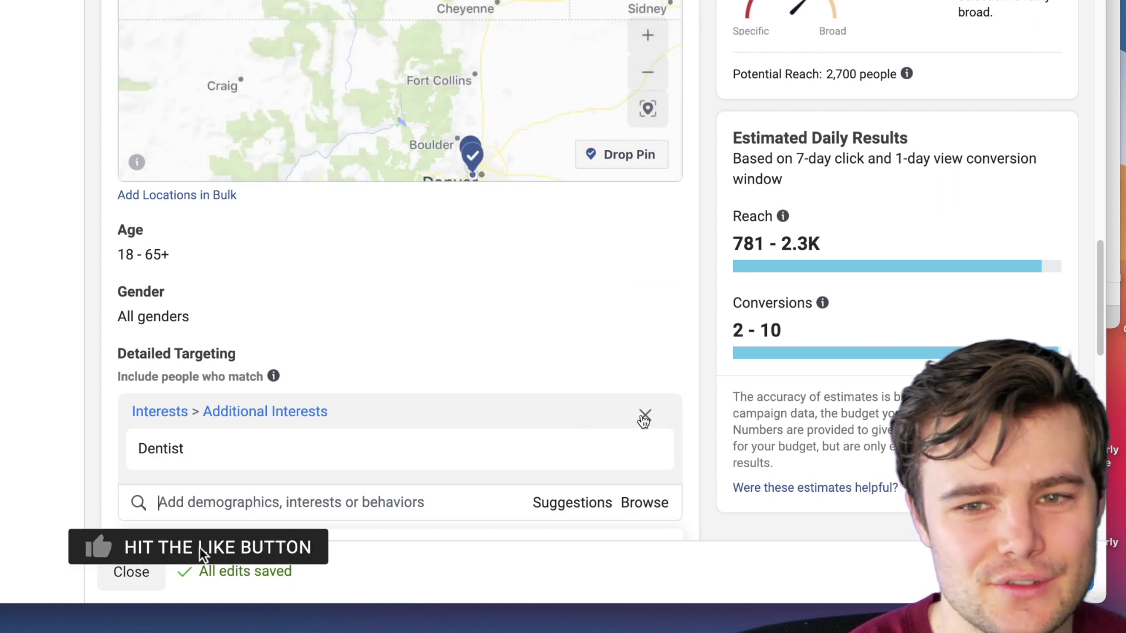
pyautogui.click(644, 417)
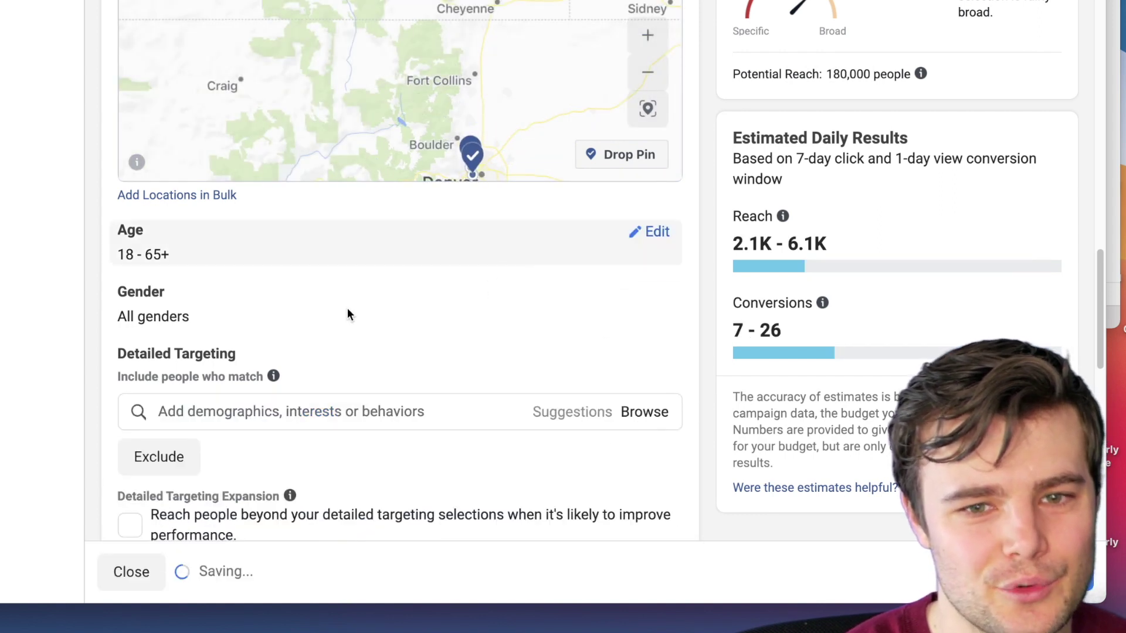
pyautogui.scroll(-5, 349, 311)
pyautogui.moveTo(307, 359)
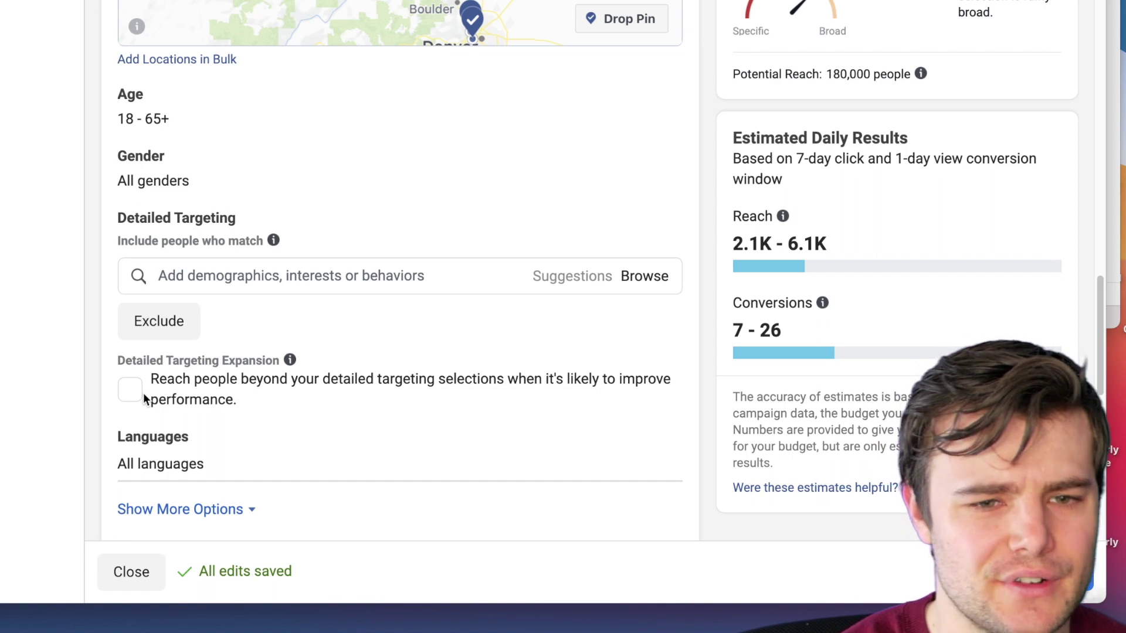
pyautogui.scroll(-3, 176, 322)
pyautogui.moveTo(198, 305)
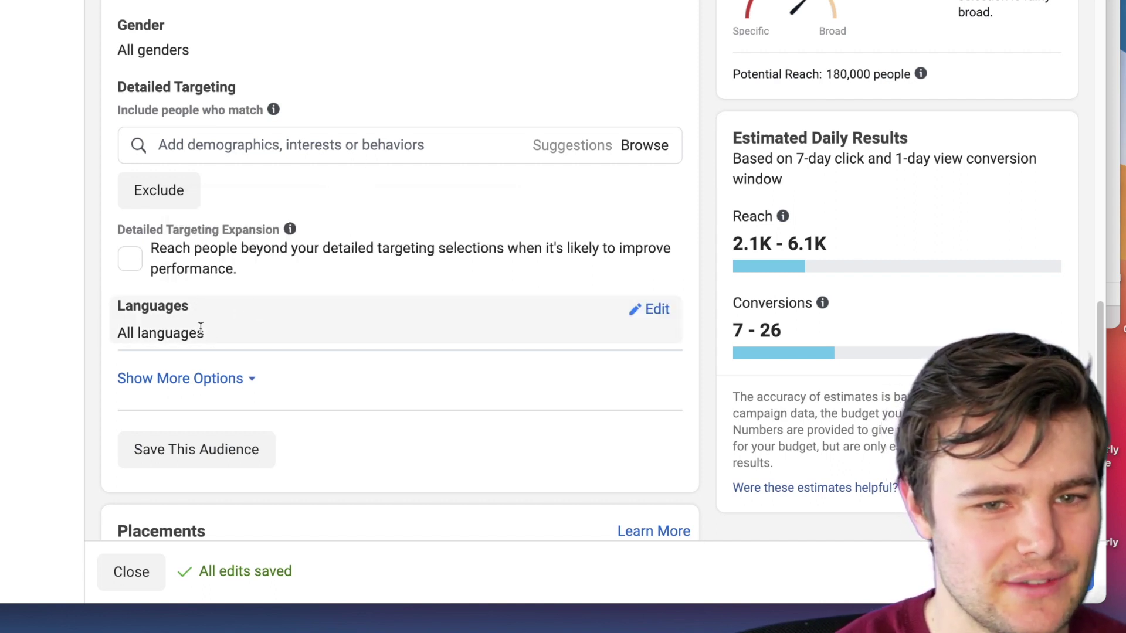
pyautogui.scroll(10, 235, 164)
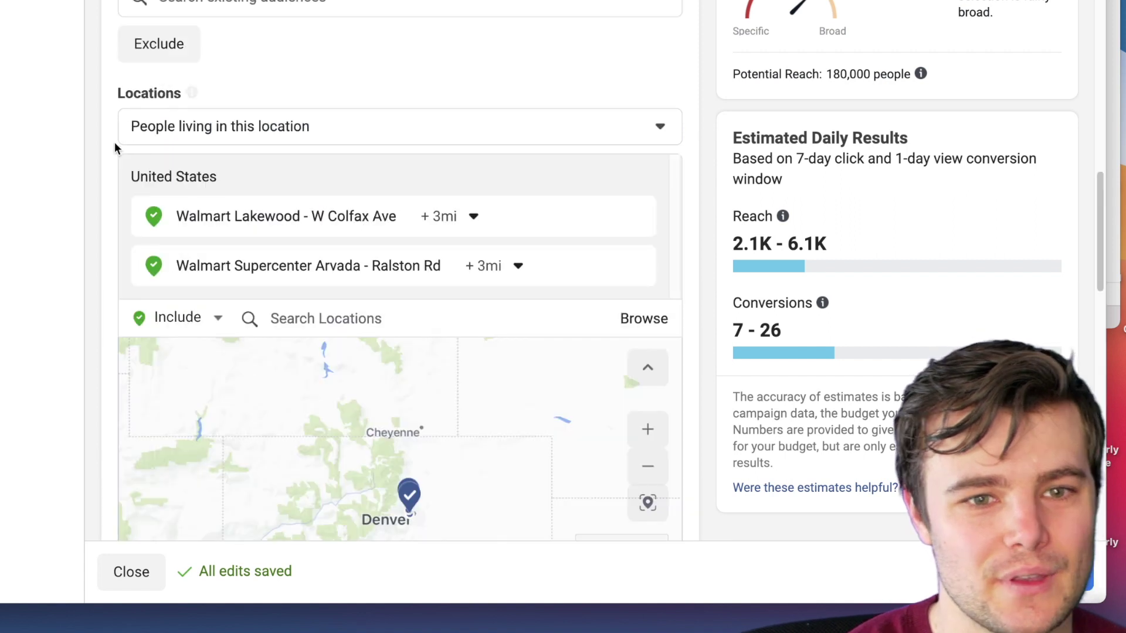
pyautogui.scroll(-10, 374, 226)
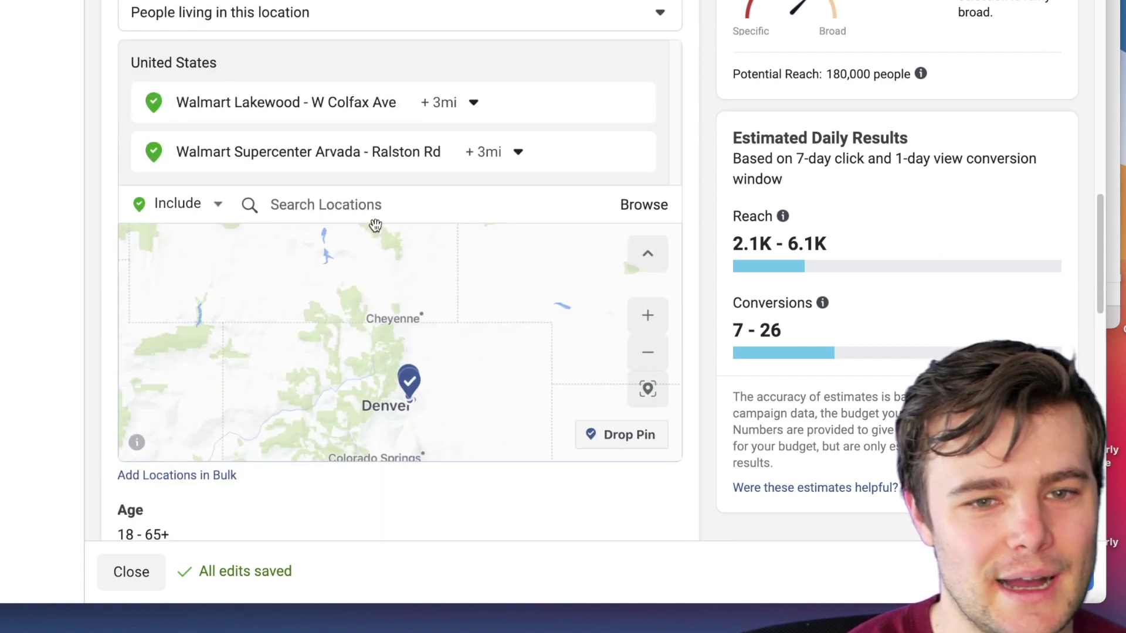